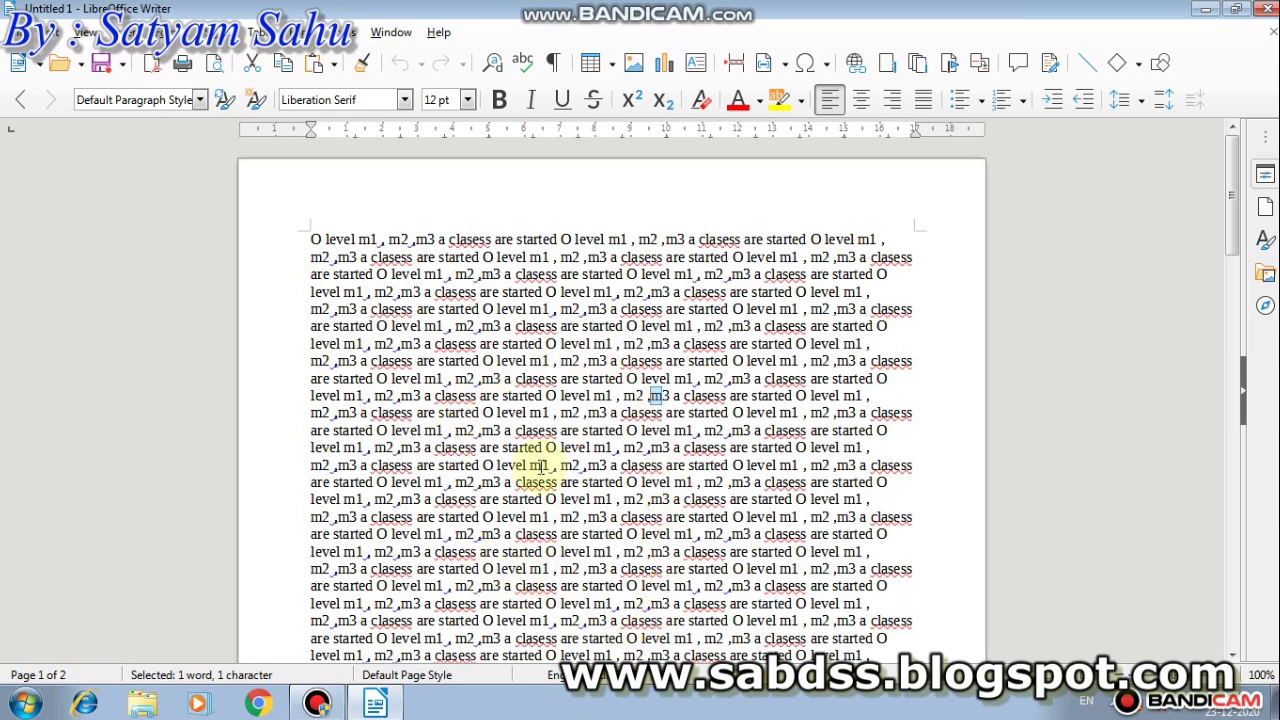
- Turn on the header for the Default Page Style and enter "M1 - R5" as its text
{"action": "left_click", "coordinate": [690, 397]}
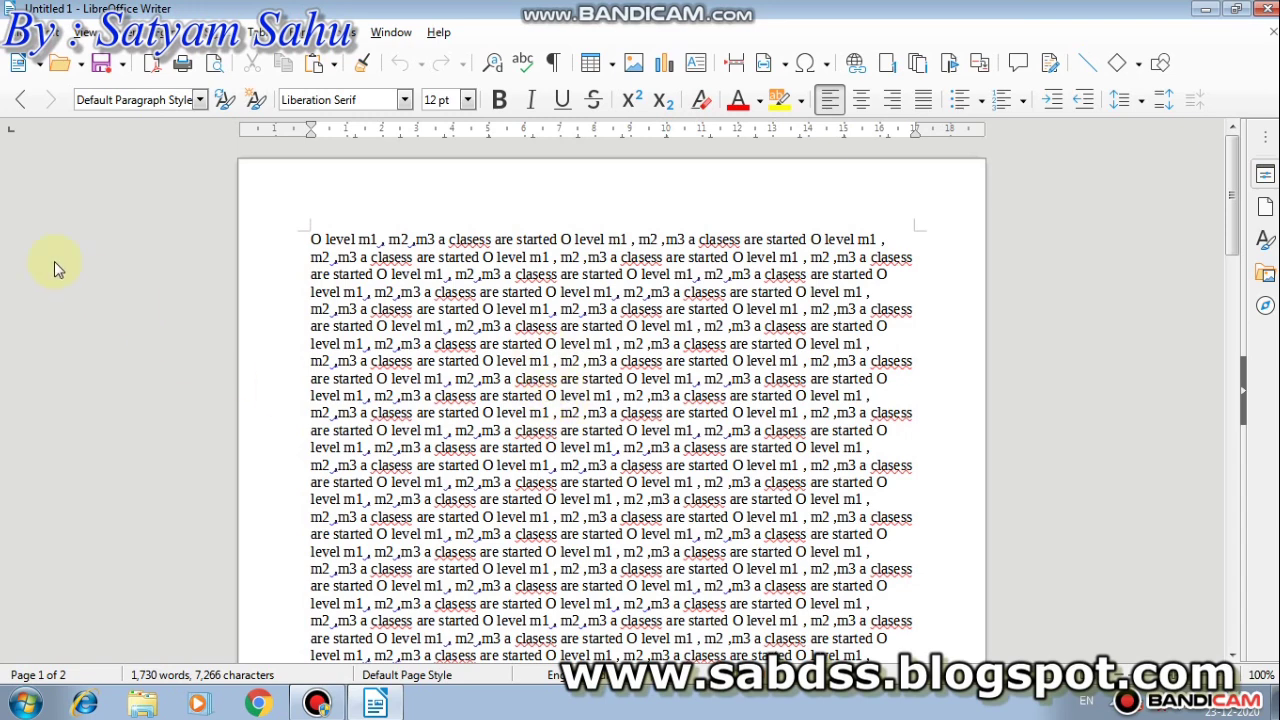
{"action": "left_click", "coordinate": [124, 32]}
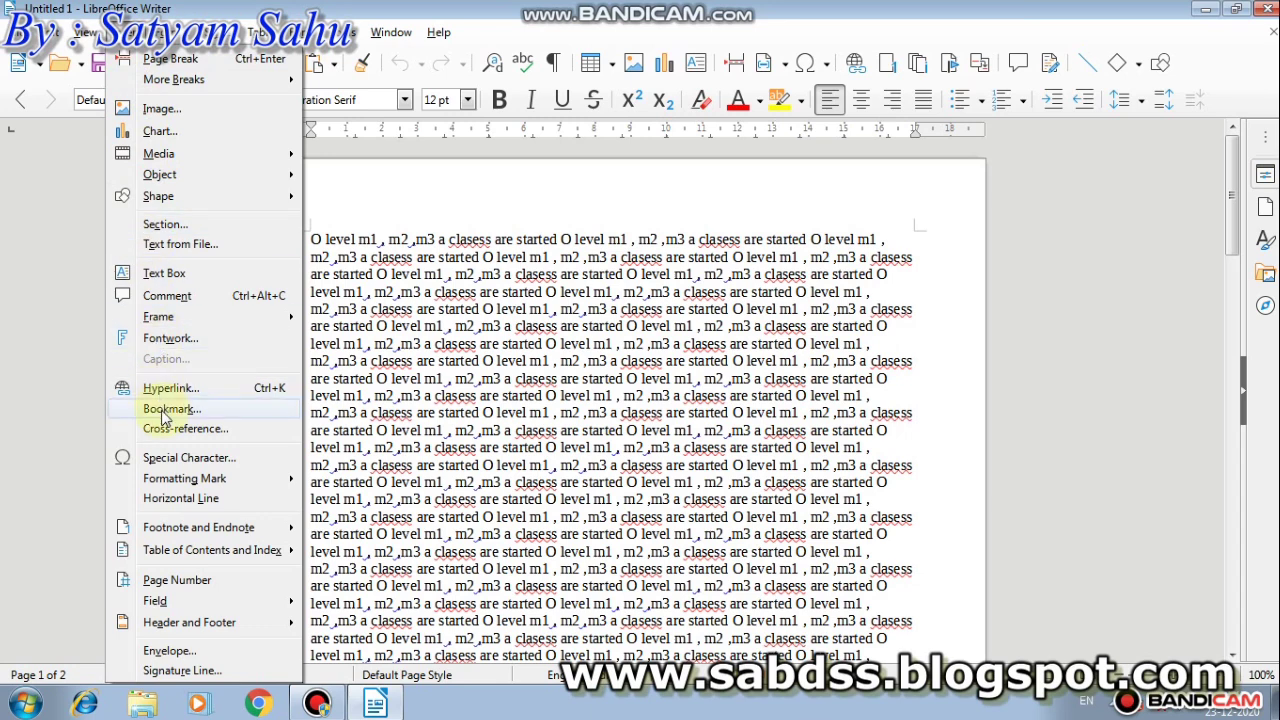
{"action": "mouse_move", "coordinate": [207, 628]}
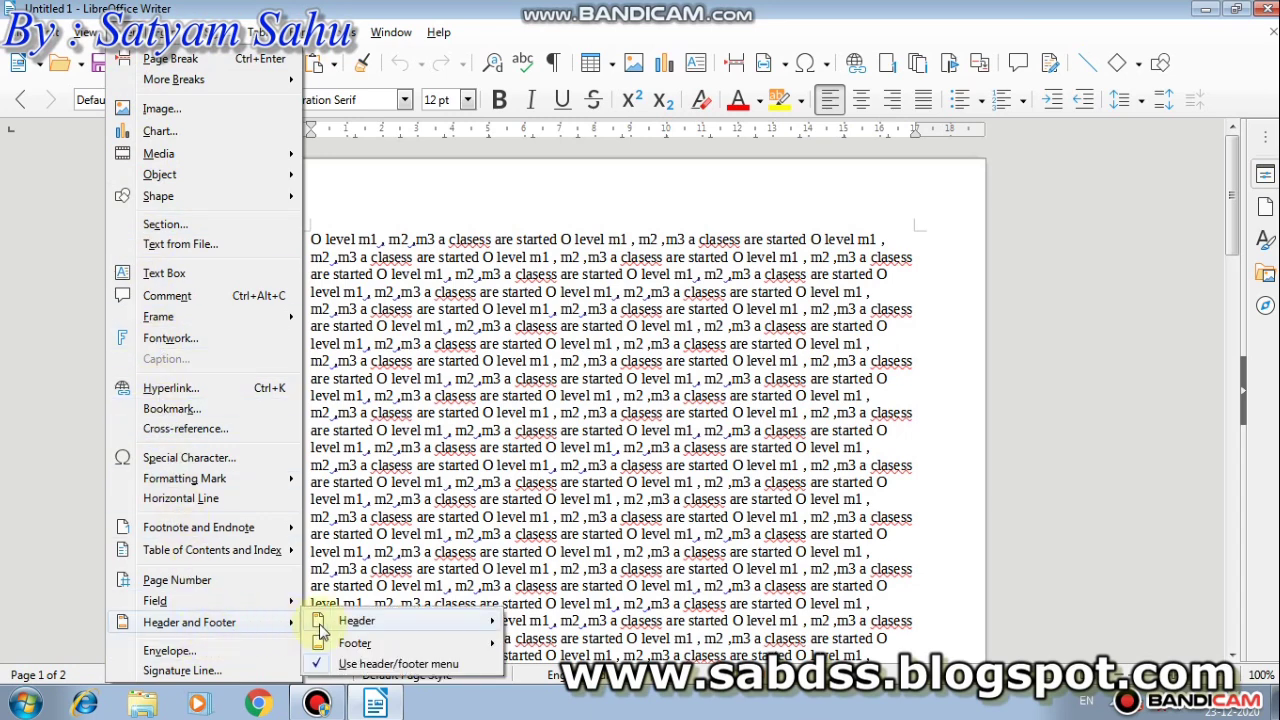
{"action": "mouse_move", "coordinate": [386, 630]}
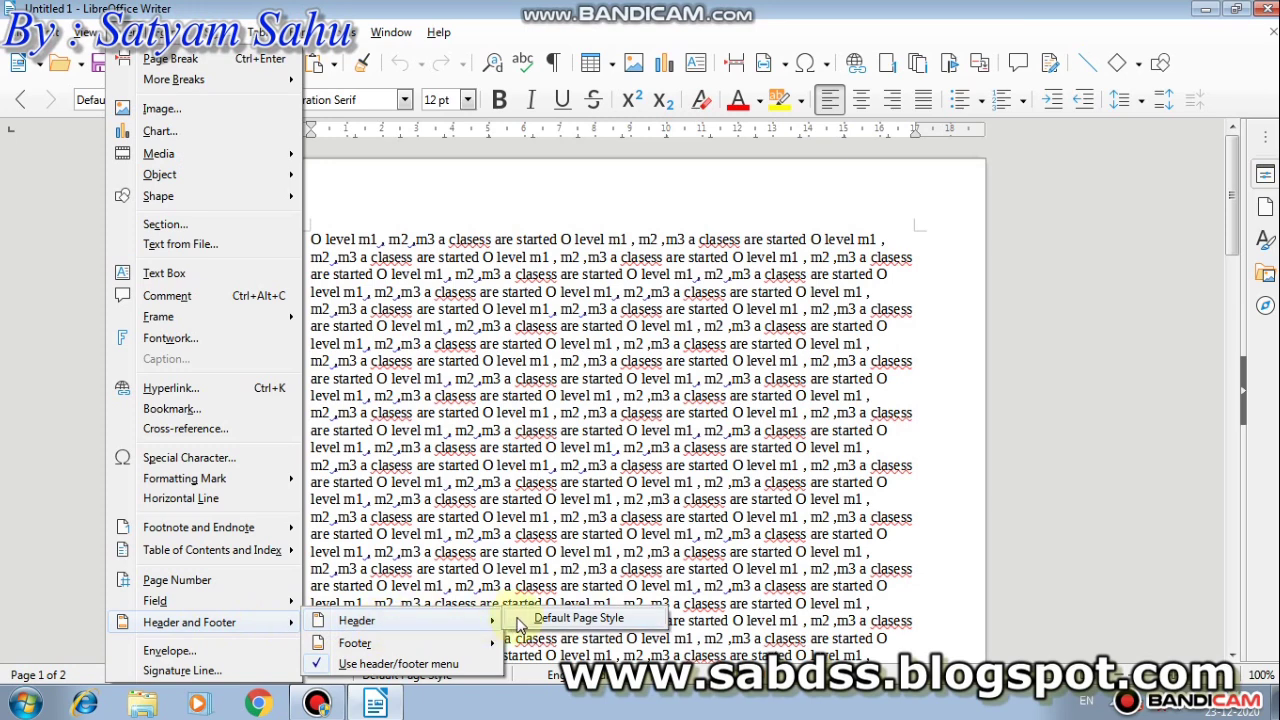
{"action": "left_click", "coordinate": [519, 624]}
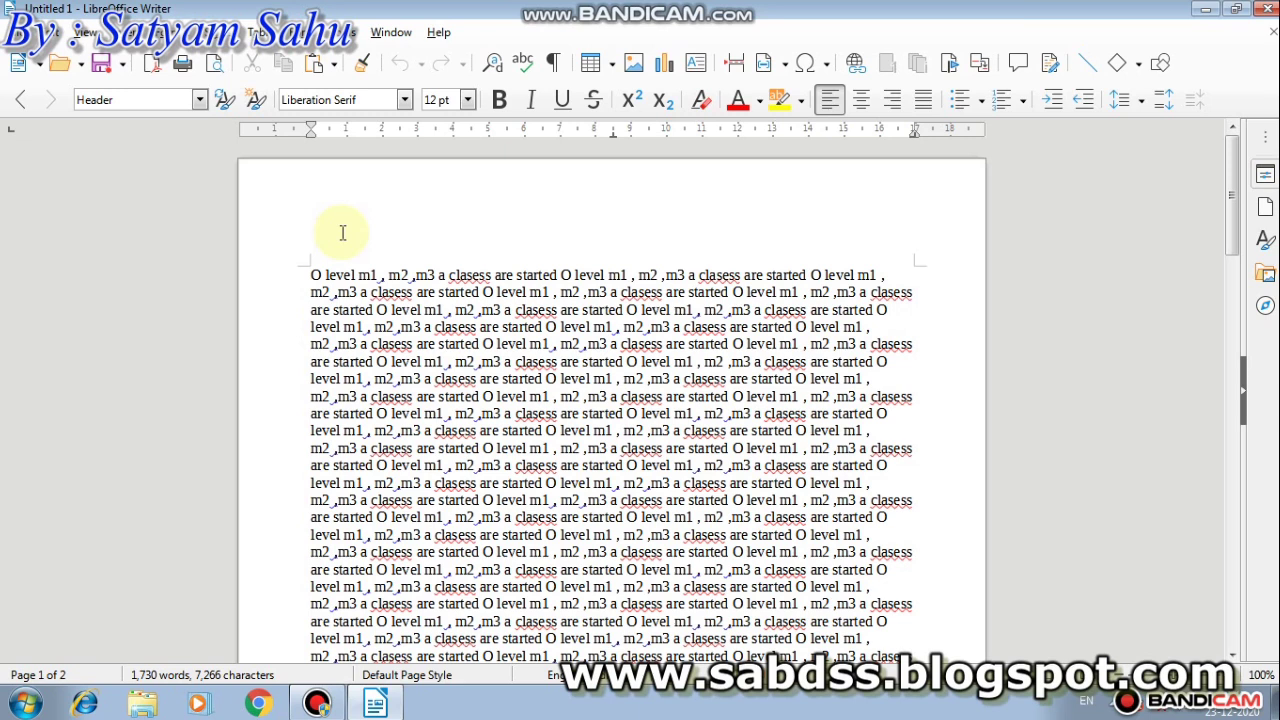
{"action": "type", "text": "M1 -R5"}
- Increase the font size of the header text "M1 - R5" to 20 pt
{"action": "key", "text": "shift+Left"}
{"action": "key", "text": "shift+Left"}
{"action": "key", "text": "shift+Left"}
{"action": "key", "text": "shift+Left"}
{"action": "key", "text": "shift+Left"}
{"action": "key", "text": "shift+Left"}
{"action": "key", "text": "shift+Left"}
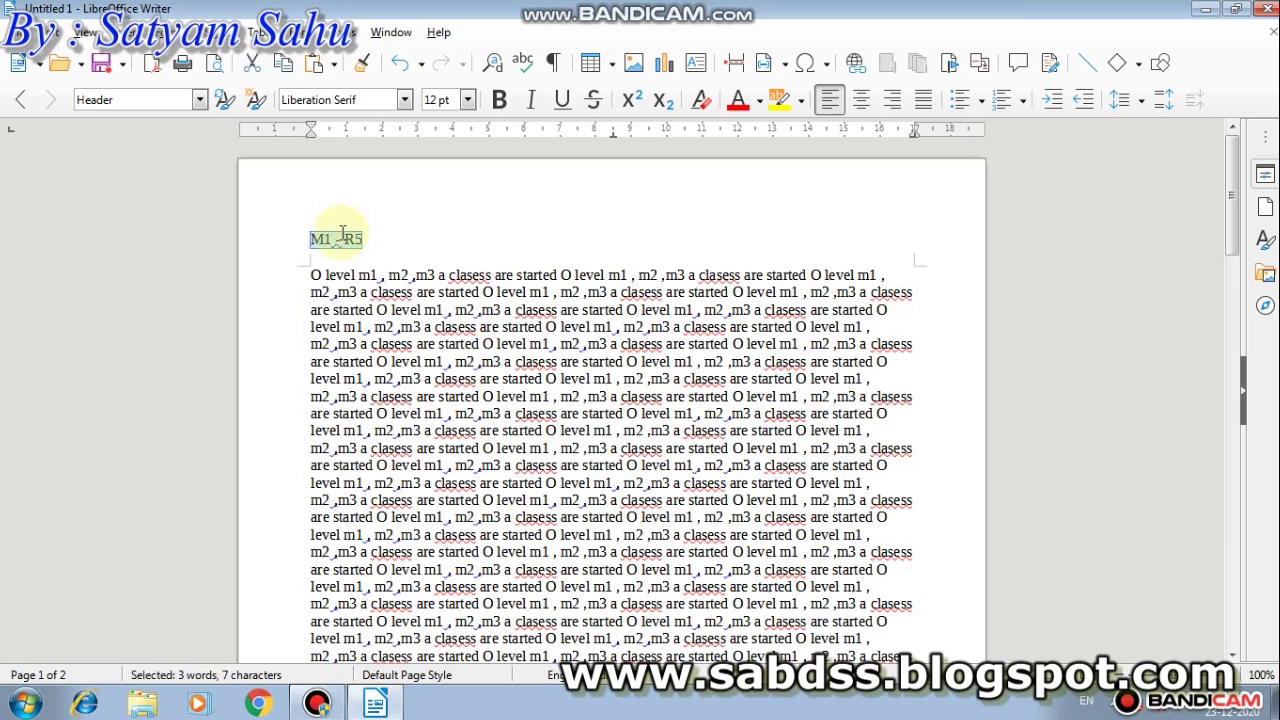
{"action": "key", "text": "ctrl+bracketright"}
{"action": "key", "text": "ctrl+bracketright"}
{"action": "key", "text": "ctrl+bracketright"}
{"action": "key", "text": "ctrl+bracketright"}
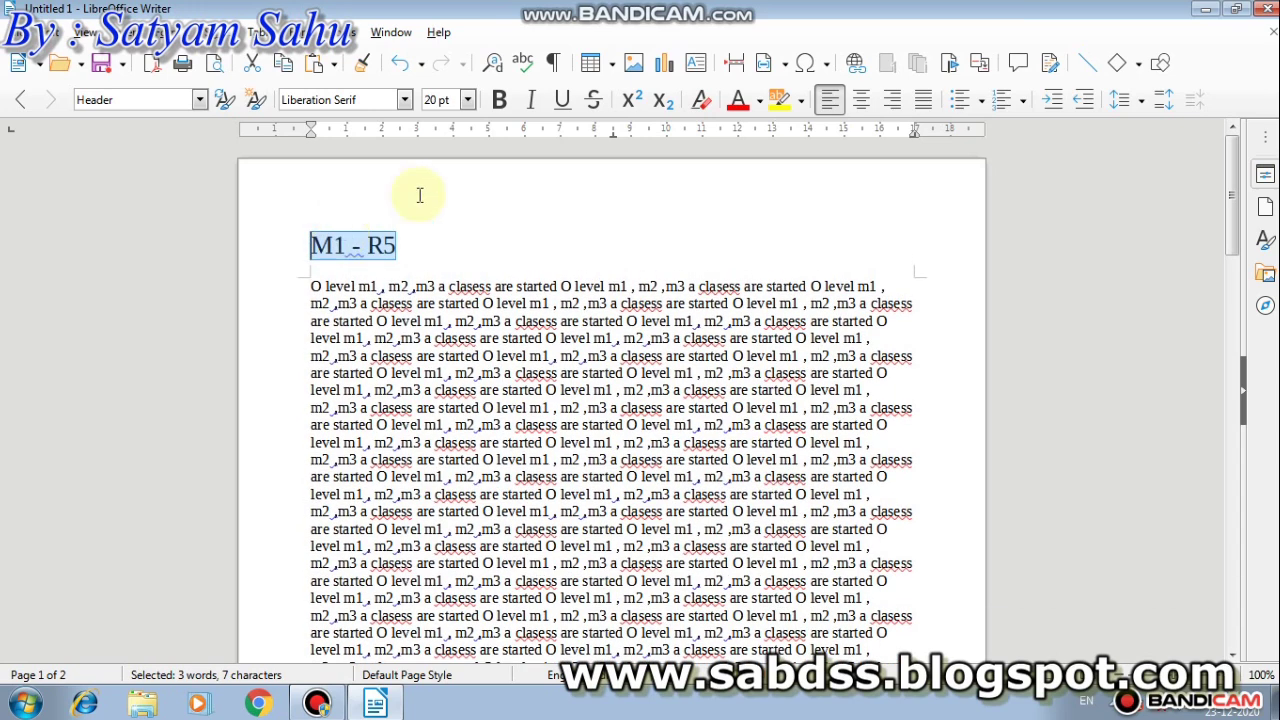
- Format the header text "M1 - R5" as red, bold and centered
{"action": "left_click", "coordinate": [737, 101]}
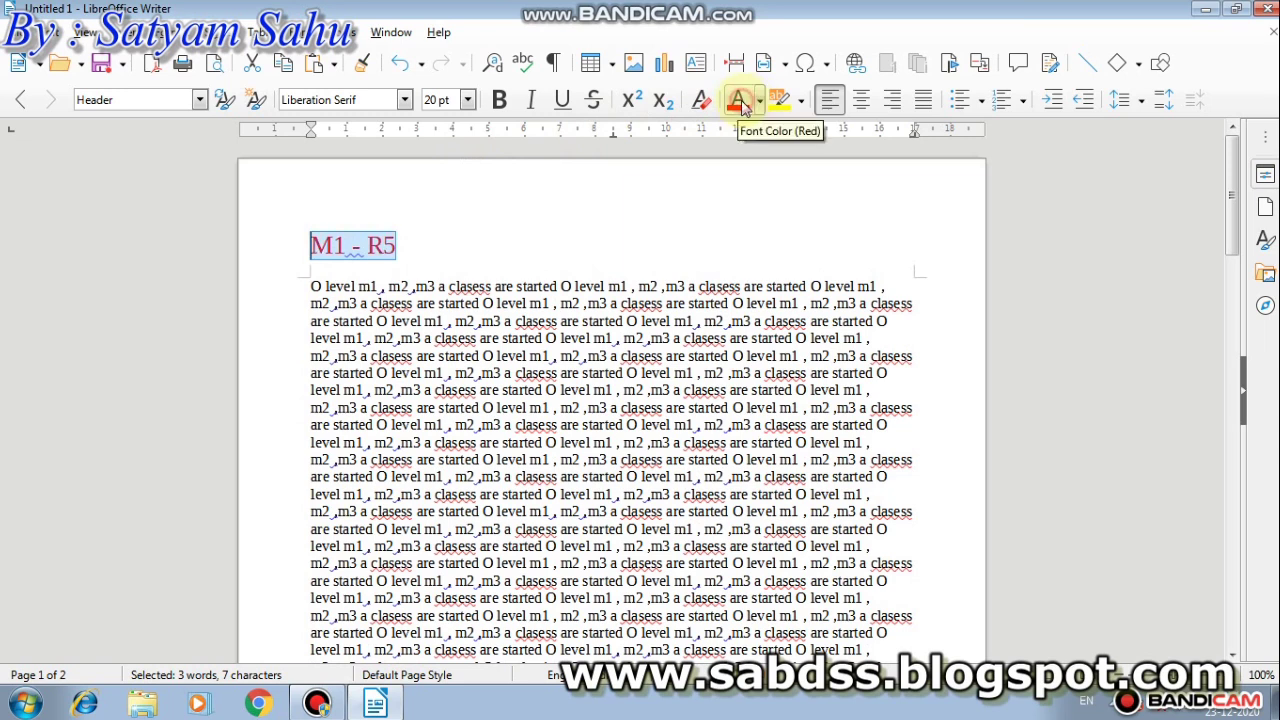
{"action": "left_click", "coordinate": [503, 100]}
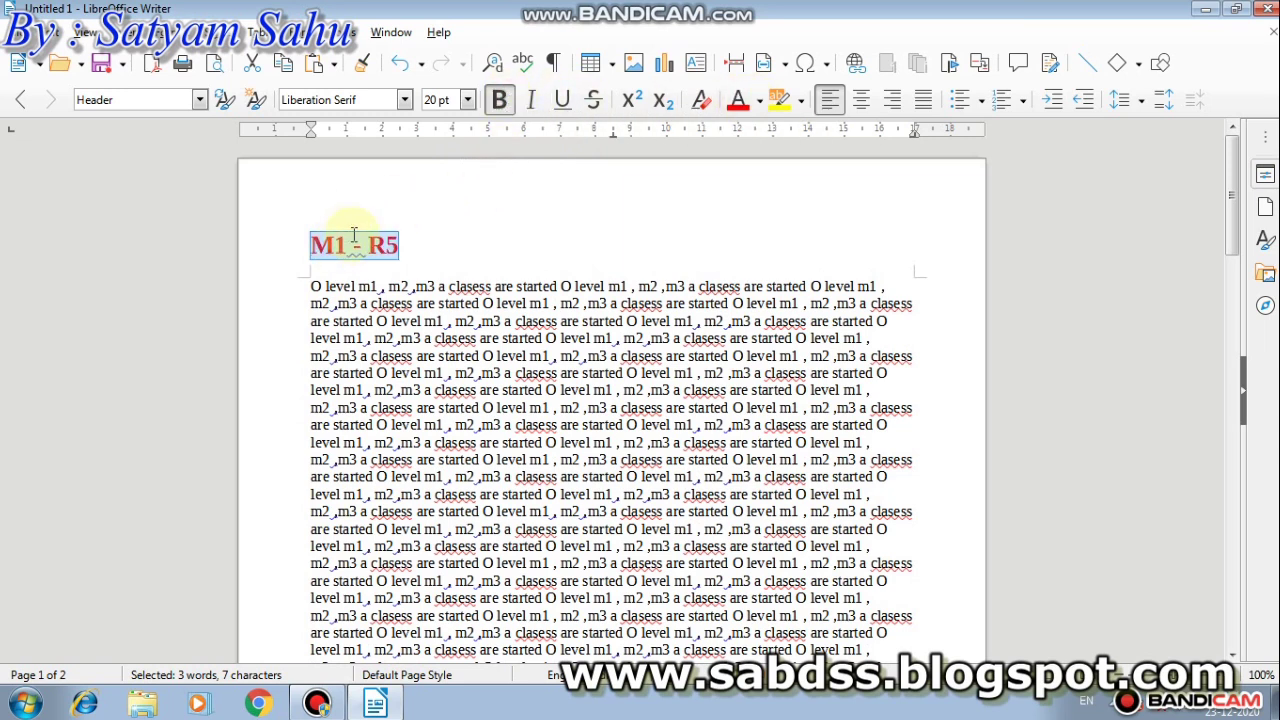
{"action": "left_click", "coordinate": [866, 104]}
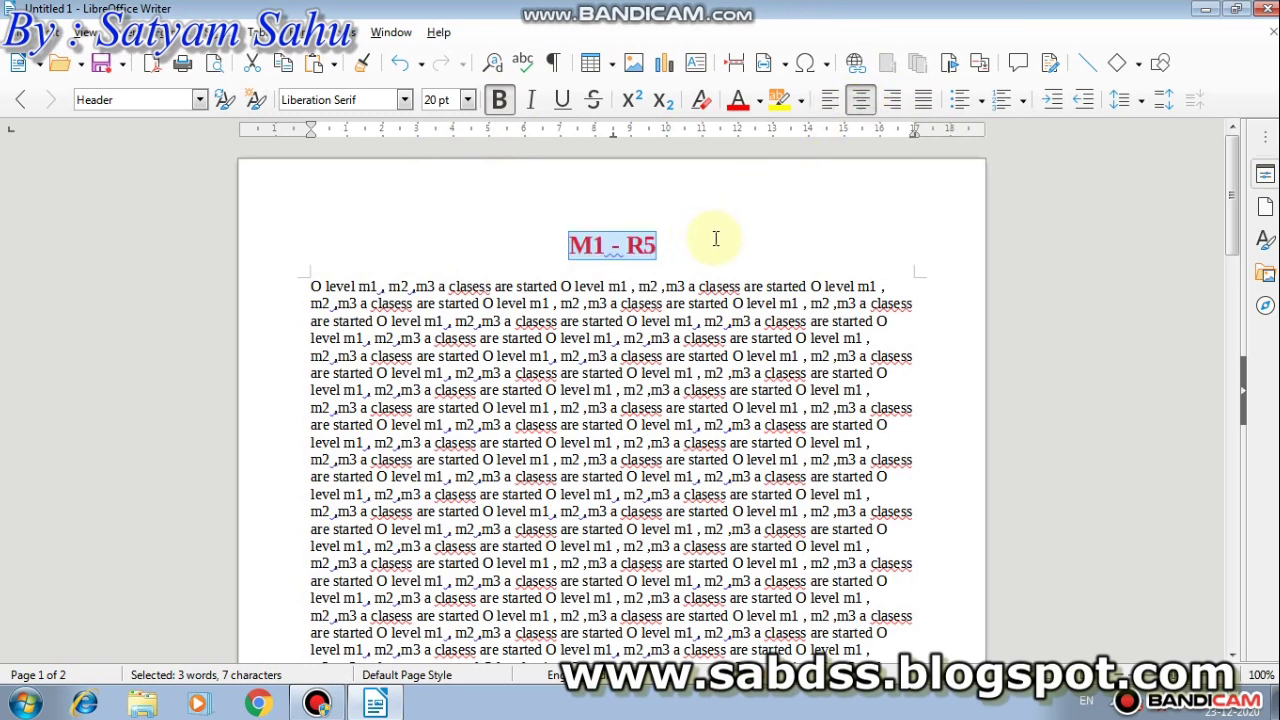
{"action": "left_click", "coordinate": [708, 250]}
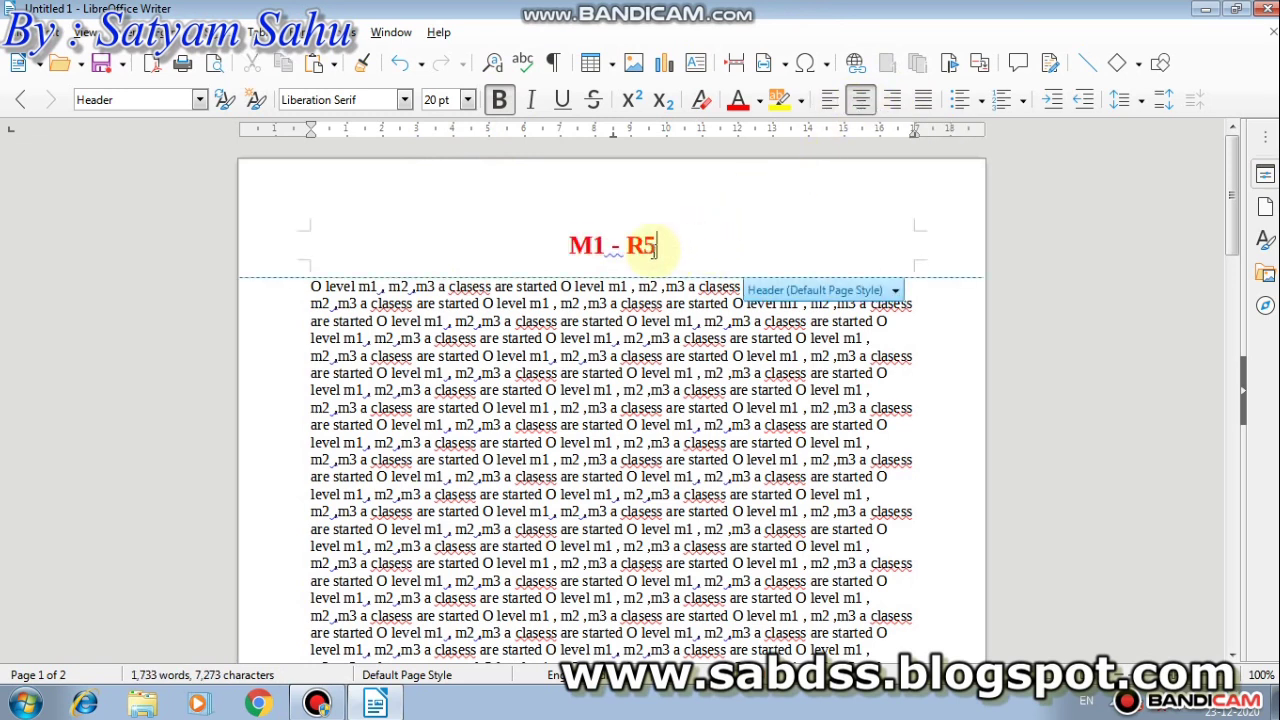
{"action": "left_click_drag", "start_coordinate": [657, 246], "coordinate": [568, 245]}
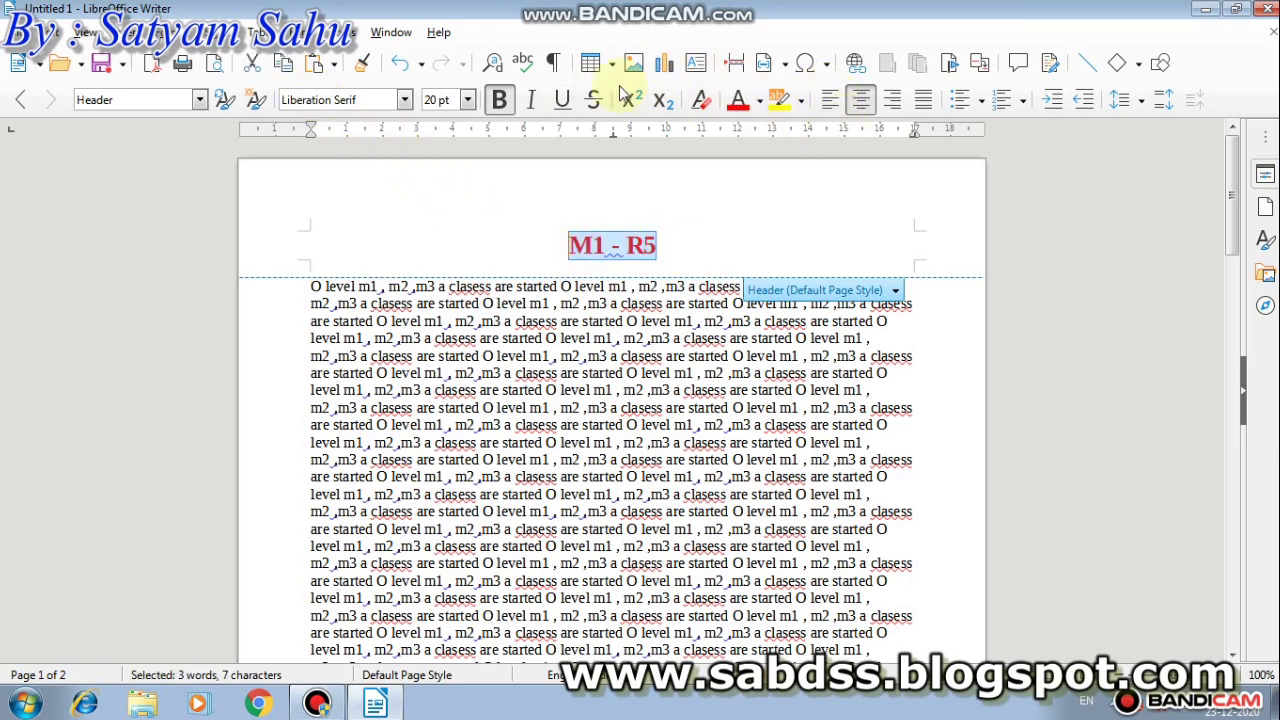
- Insert the image IMG-20200921-WA0002 from the Desktop after the header text
{"action": "left_click", "coordinate": [690, 255]}
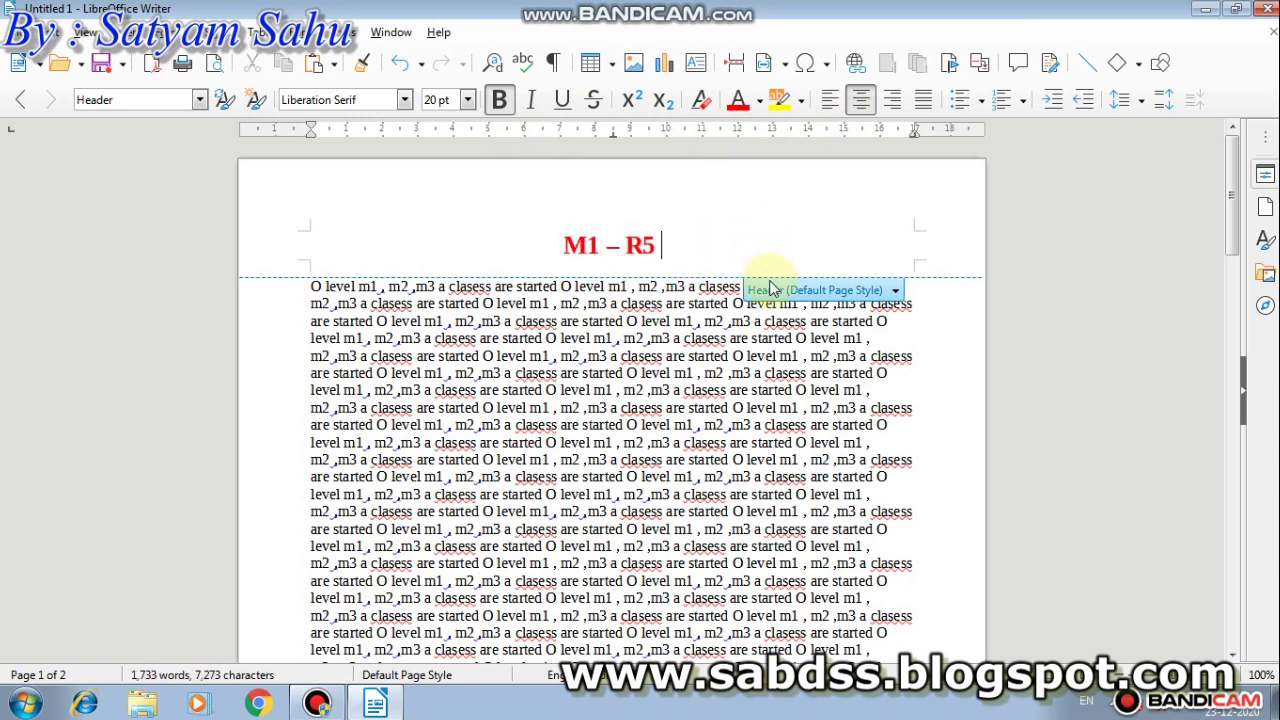
{"action": "left_click", "coordinate": [636, 76]}
{"action": "left_click", "coordinate": [99, 190]}
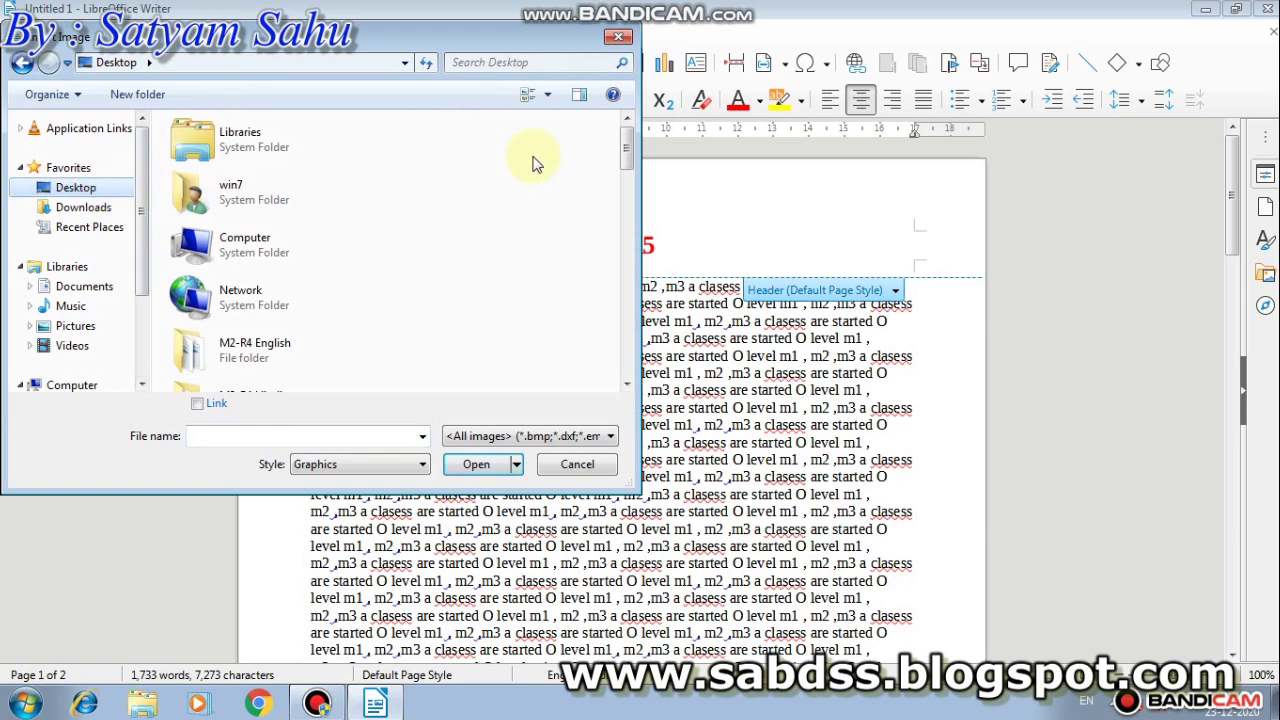
{"action": "left_click_drag", "start_coordinate": [622, 148], "coordinate": [621, 322]}
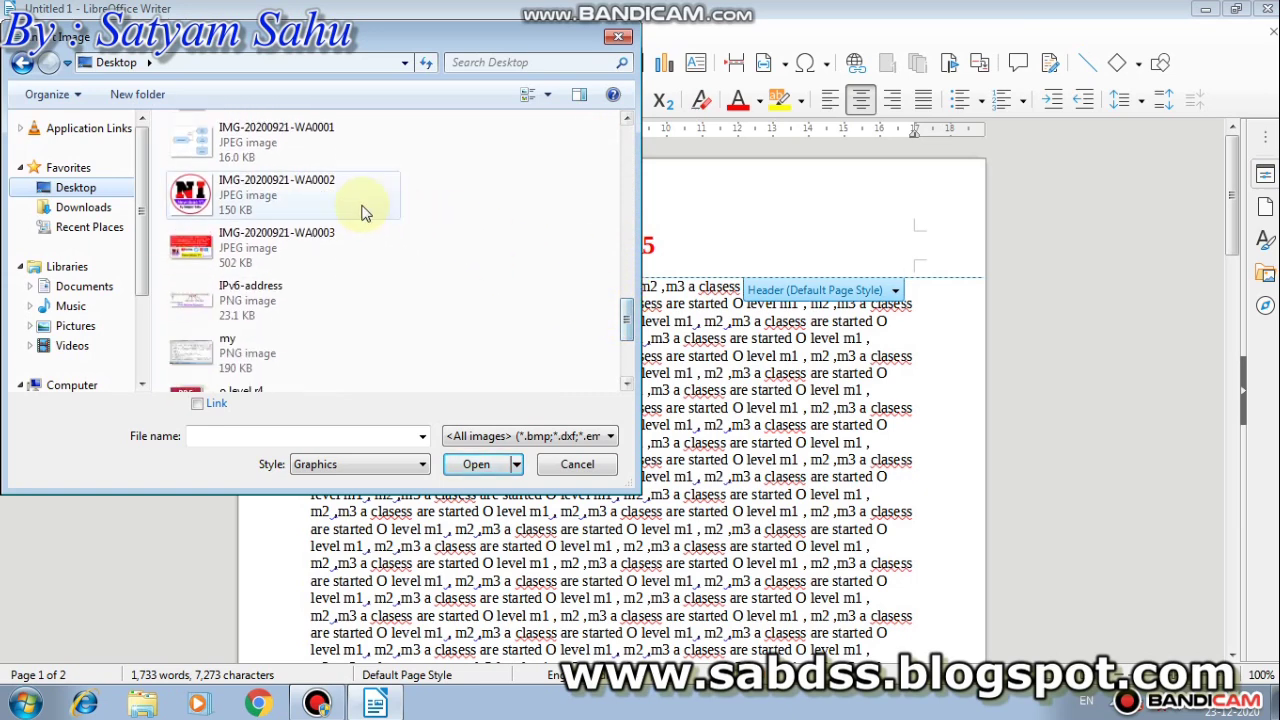
{"action": "left_click", "coordinate": [296, 197]}
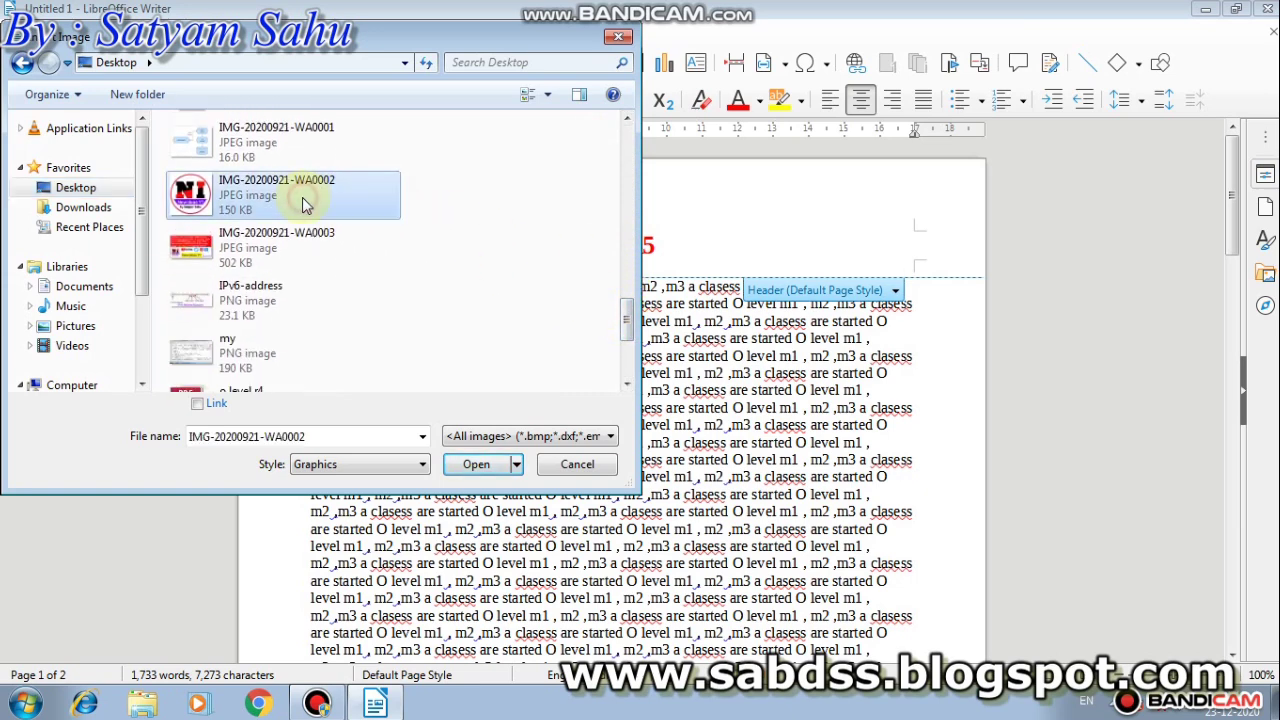
{"action": "left_click", "coordinate": [472, 467]}
- Shrink the inserted logo from its corner to about 1.5 cm wide so it fits in the header
{"action": "scroll", "coordinate": [600, 428], "scroll_direction": "up", "scroll_amount": 4}
{"action": "scroll", "coordinate": [600, 428], "scroll_direction": "down", "scroll_amount": 5}
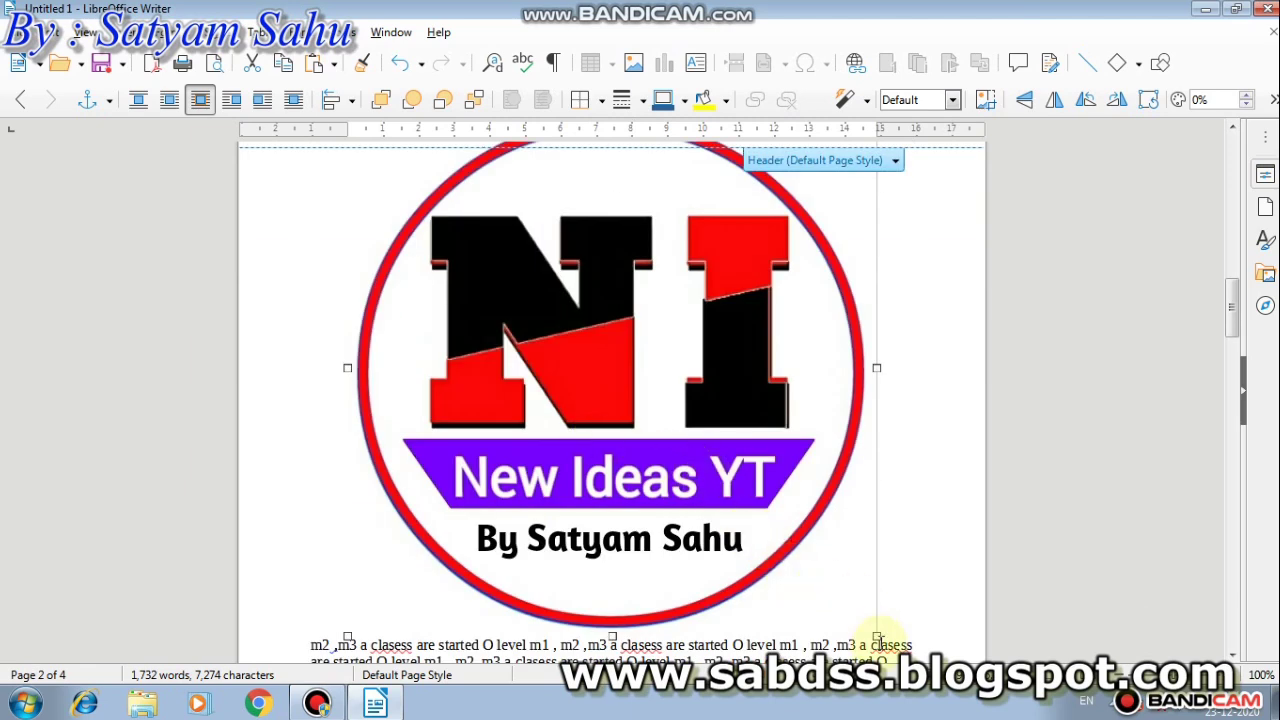
{"action": "left_click", "coordinate": [880, 647]}
{"action": "left_click", "coordinate": [834, 603]}
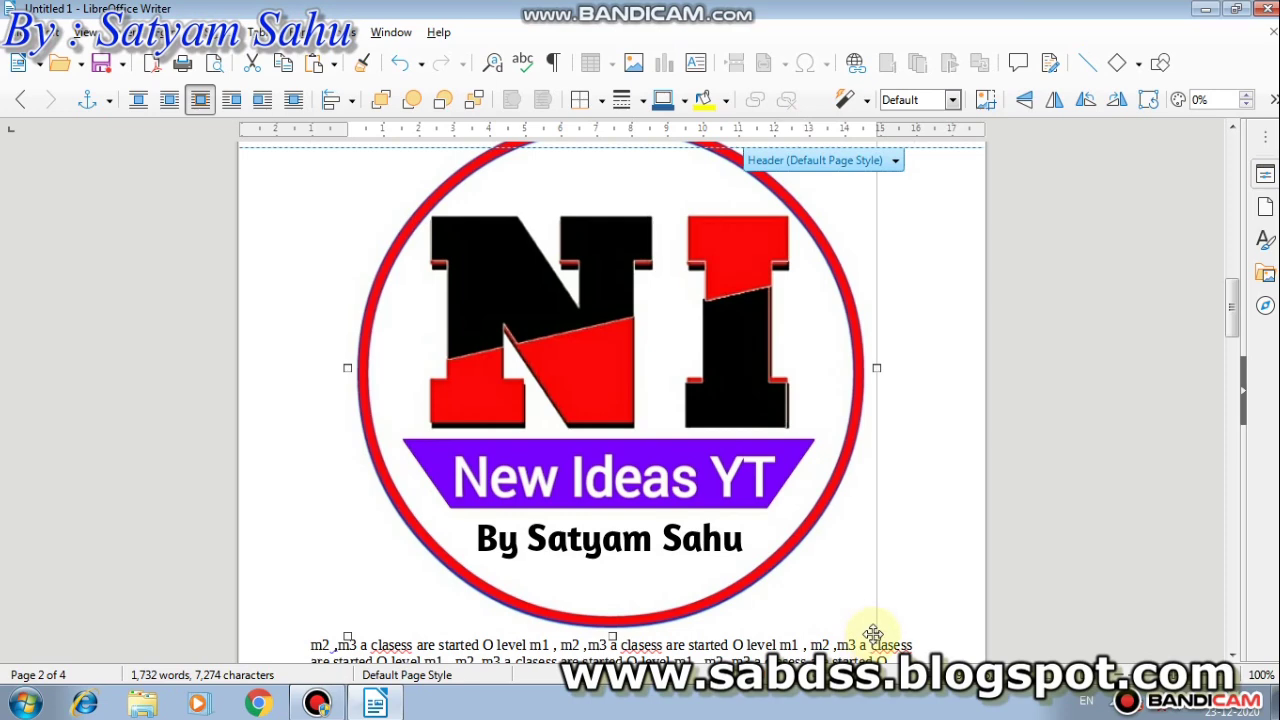
{"action": "left_click_drag", "start_coordinate": [878, 640], "coordinate": [406, 170]}
{"action": "scroll", "coordinate": [492, 276], "scroll_direction": "up", "scroll_amount": 4}
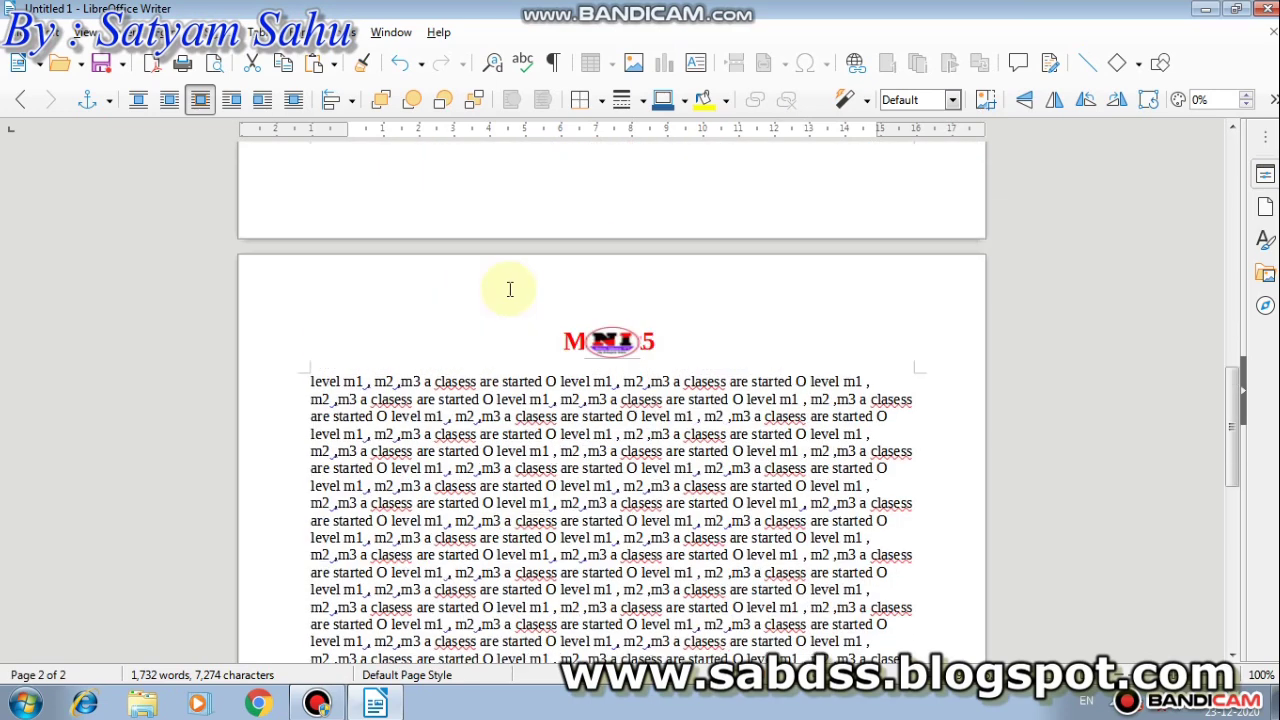
- Enlarge the logo to about 3 cm wide and move it to the right end of the header, beside the text
{"action": "left_click", "coordinate": [594, 337]}
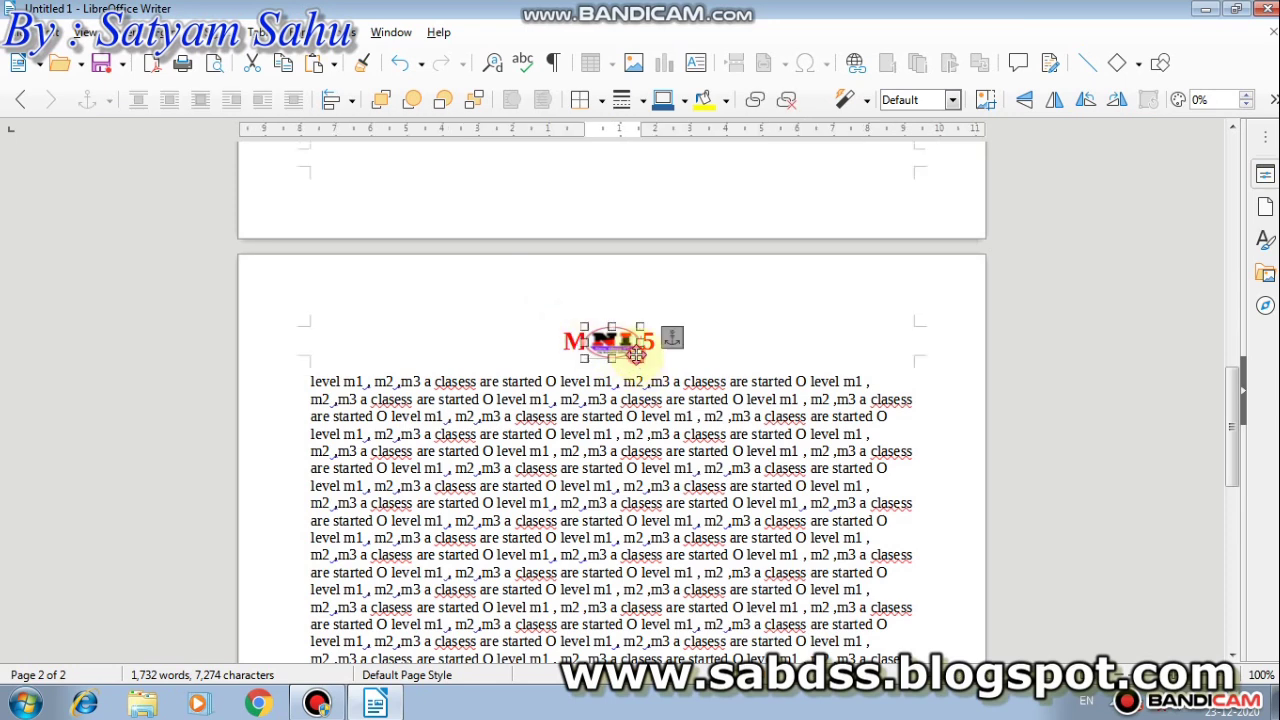
{"action": "left_click", "coordinate": [632, 350]}
{"action": "left_click_drag", "start_coordinate": [654, 383], "coordinate": [864, 333]}
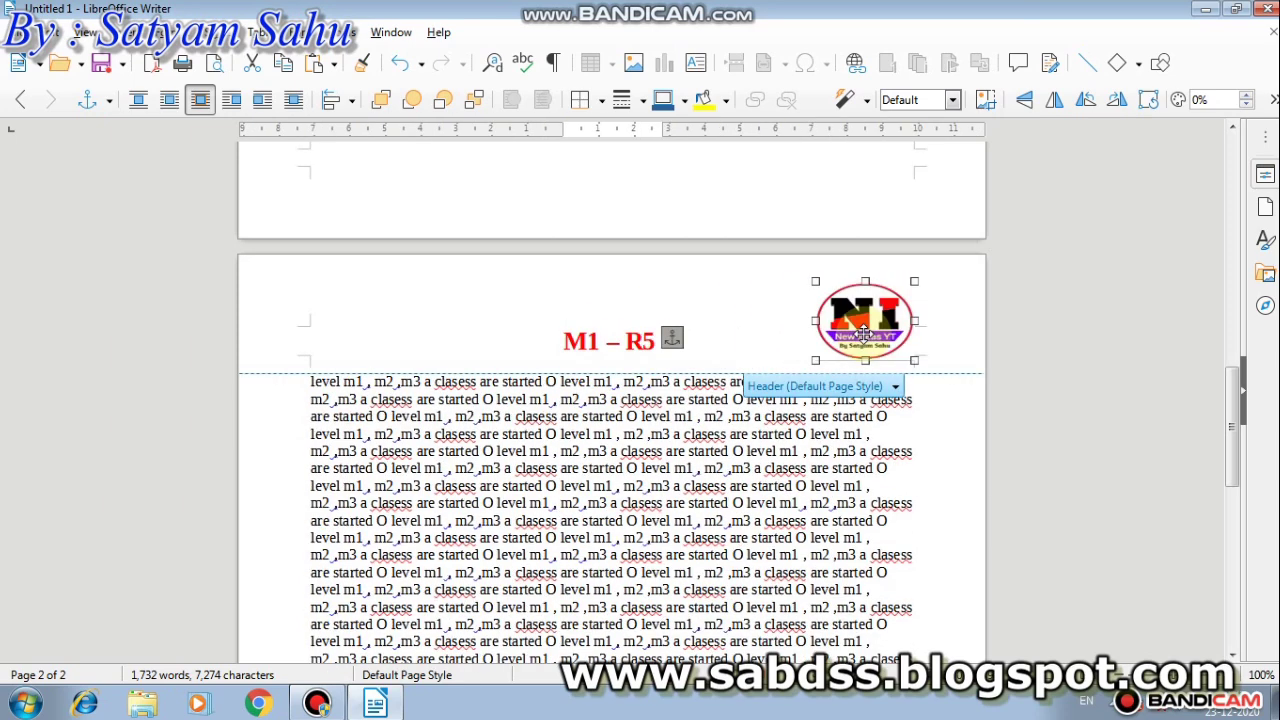
- Leave header editing and check the header text and logo across both pages of the document
{"action": "left_click", "coordinate": [640, 318]}
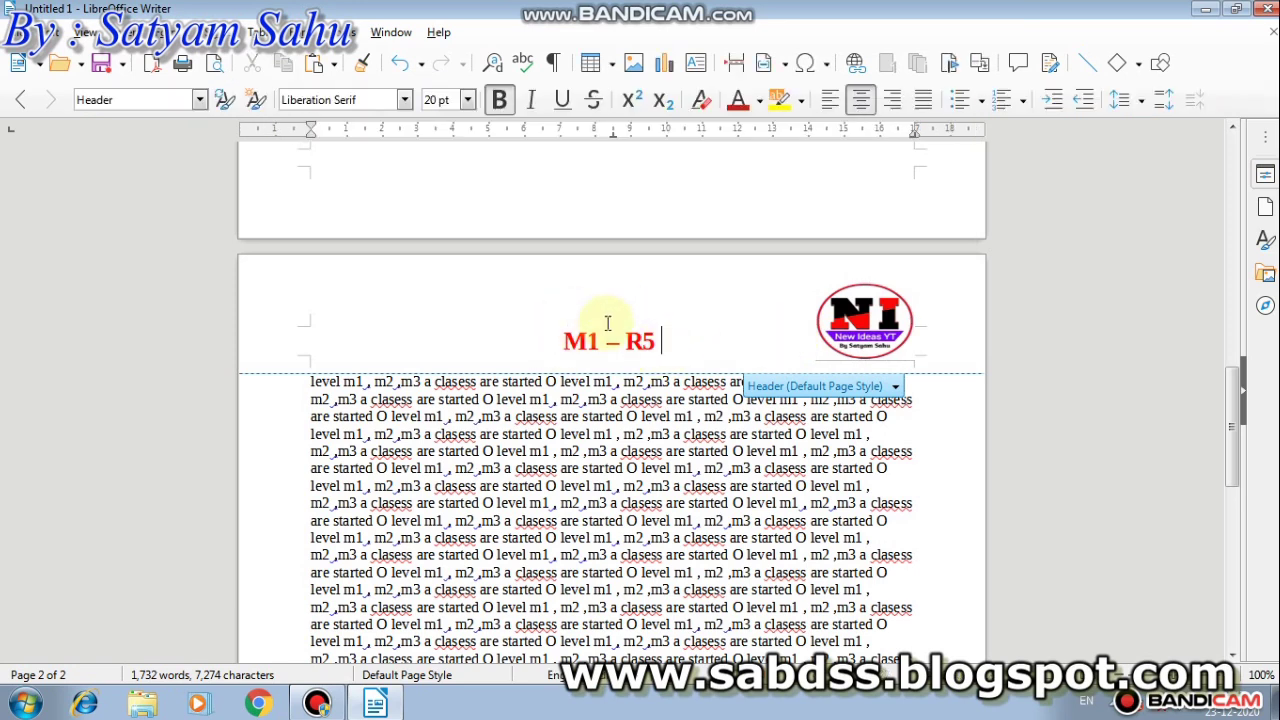
{"action": "left_click_drag", "start_coordinate": [598, 341], "coordinate": [850, 340]}
{"action": "left_click", "coordinate": [850, 342]}
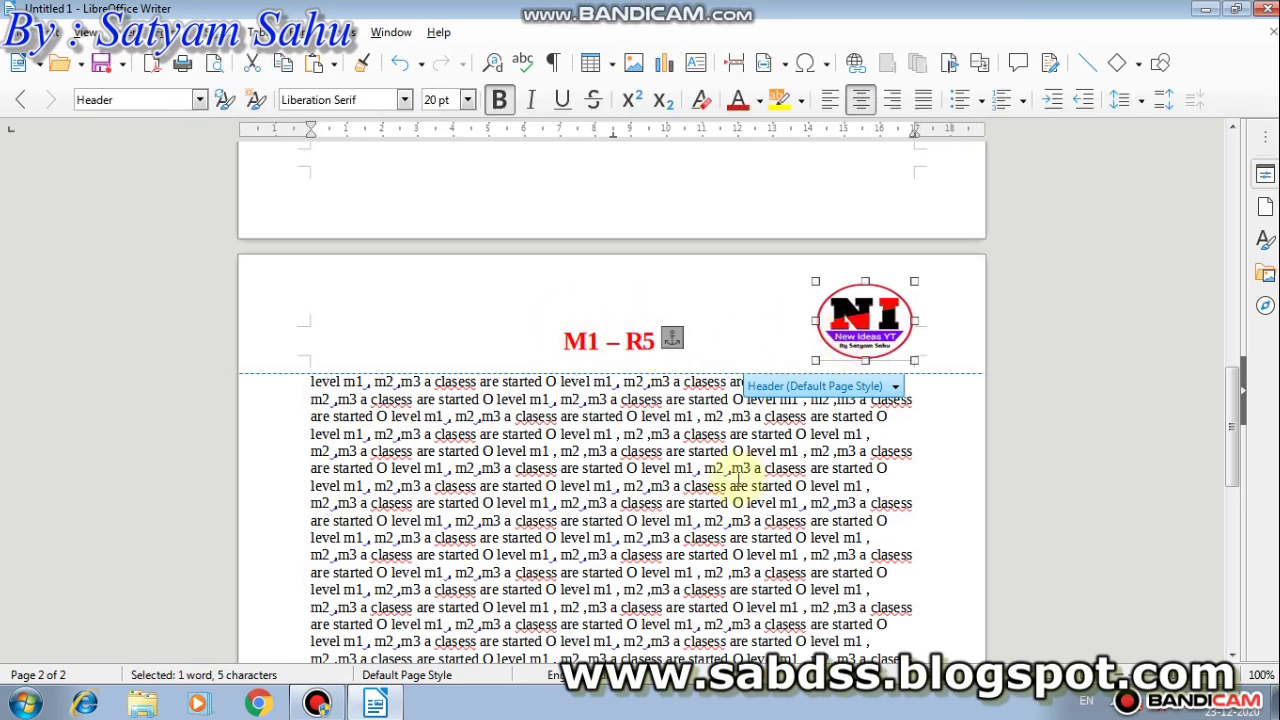
{"action": "left_click", "coordinate": [718, 487]}
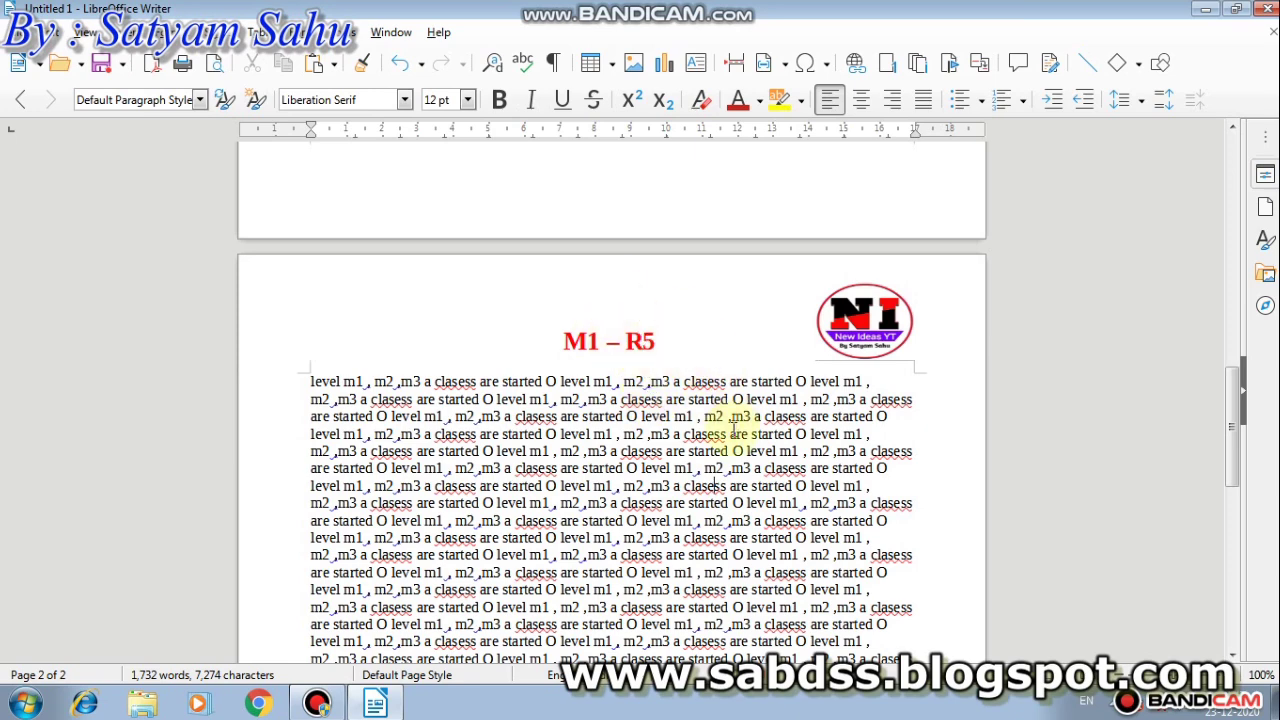
{"action": "scroll", "coordinate": [710, 395], "scroll_direction": "up", "scroll_amount": 10}
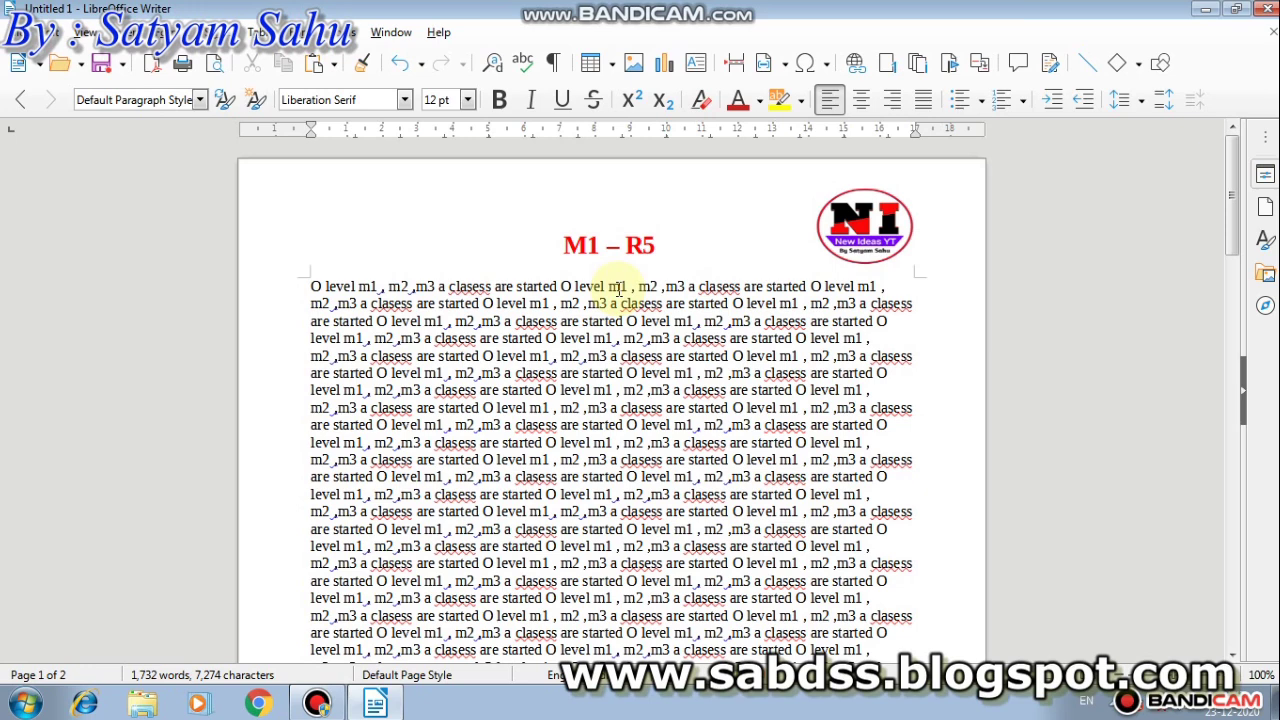
{"action": "scroll", "coordinate": [618, 288], "scroll_direction": "down", "scroll_amount": 1}
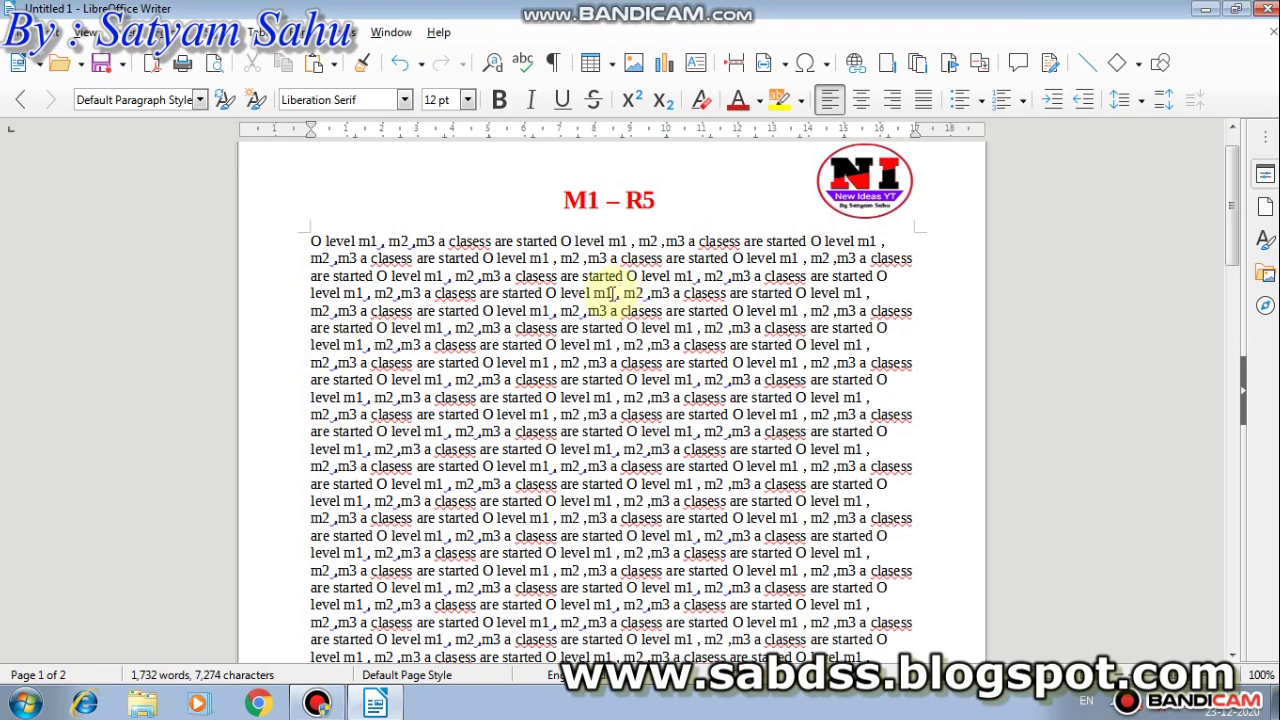
{"action": "scroll", "coordinate": [600, 290], "scroll_direction": "down", "scroll_amount": 10}
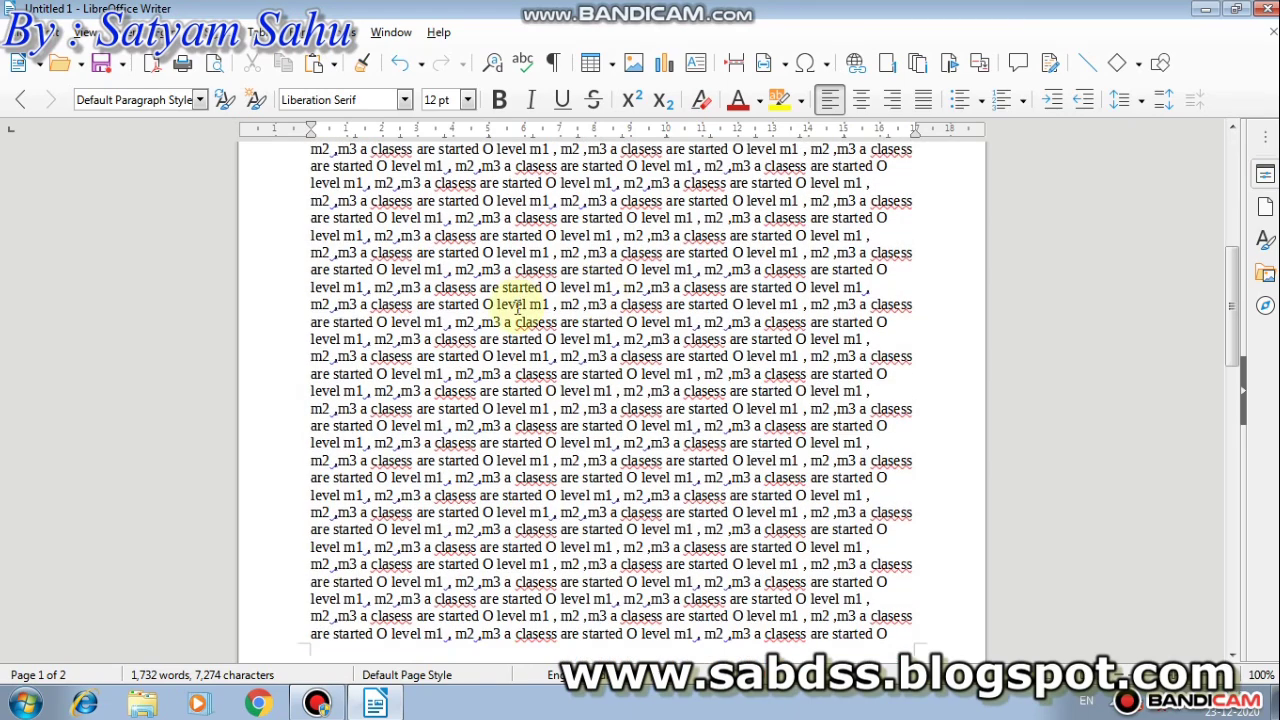
{"action": "left_click", "coordinate": [552, 306]}
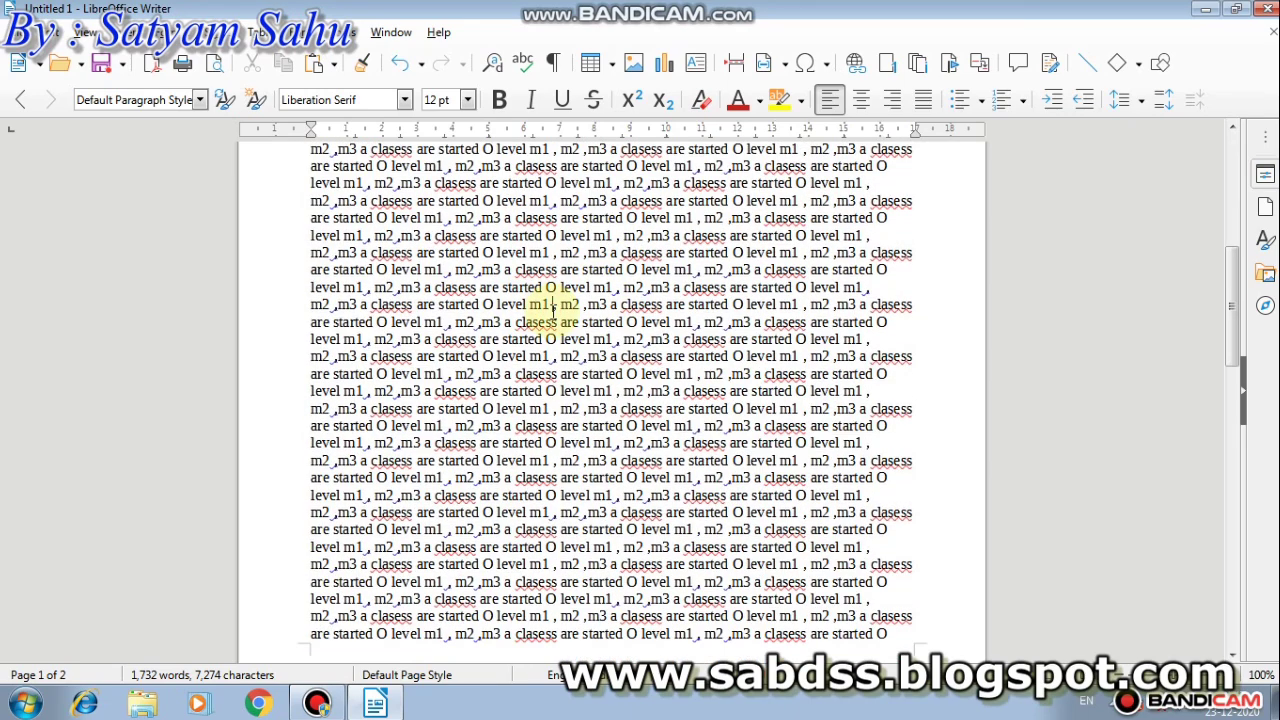
- Turn off the footer for the Default Page Style
{"action": "left_click", "coordinate": [125, 32]}
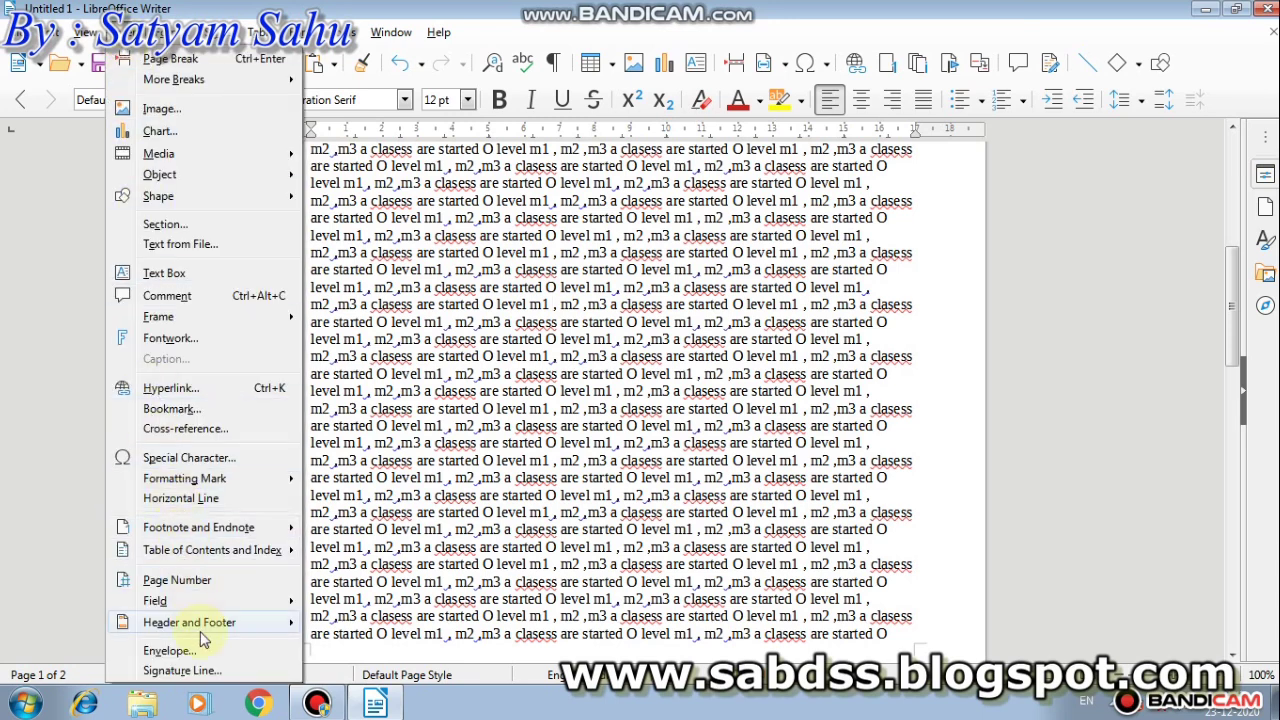
{"action": "mouse_move", "coordinate": [201, 633]}
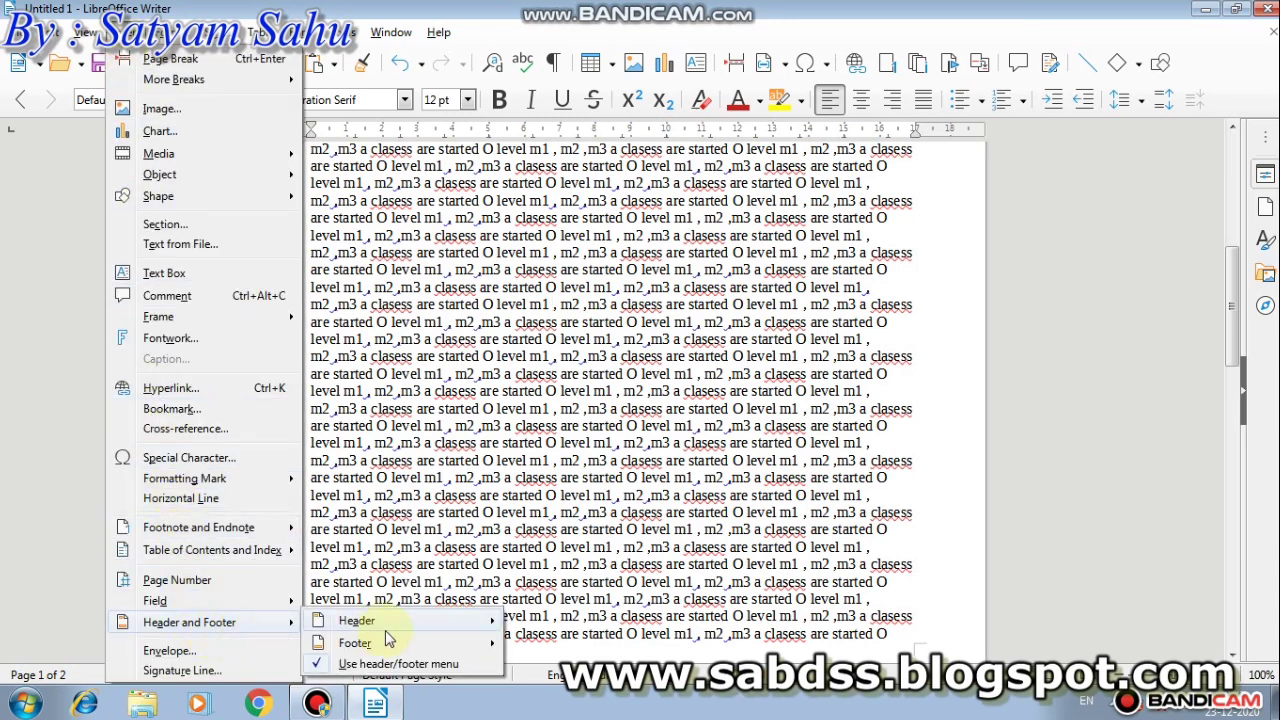
{"action": "mouse_move", "coordinate": [398, 648]}
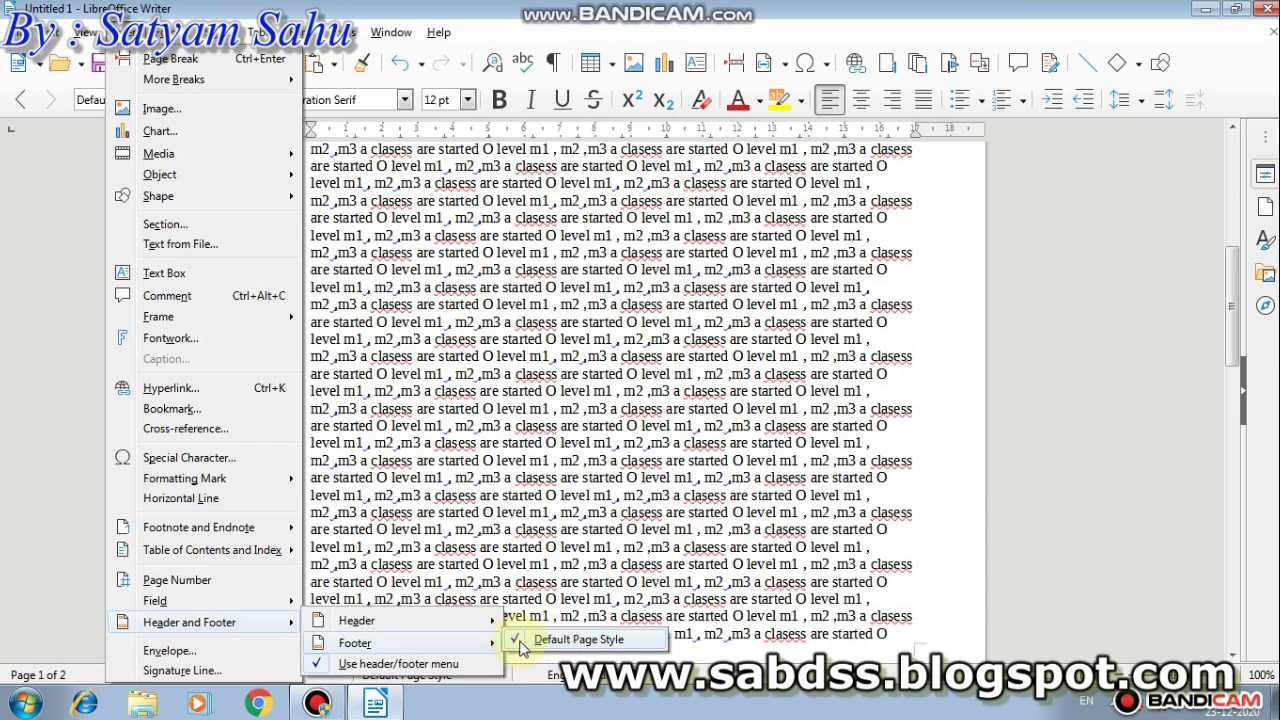
{"action": "left_click", "coordinate": [522, 645]}
{"action": "left_click", "coordinate": [692, 378]}
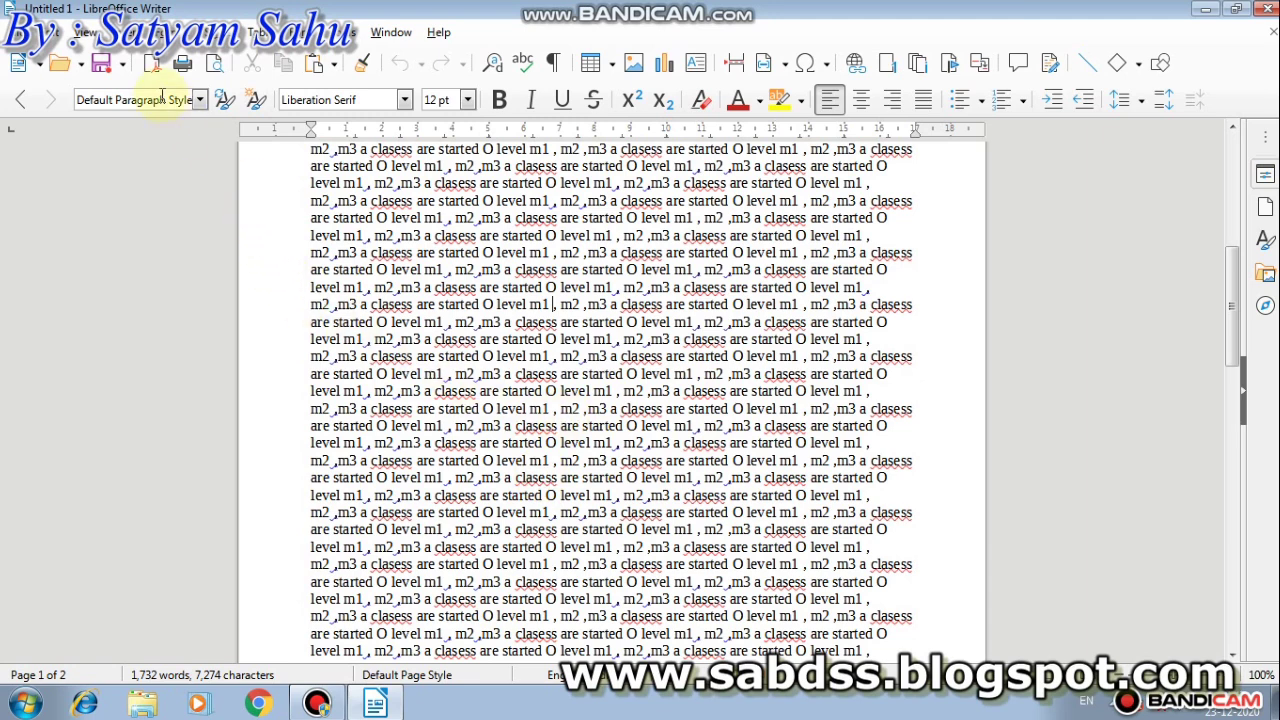
- Turn on the footer for the Default Page Style and place the cursor in the first page's footer
{"action": "left_click", "coordinate": [134, 32]}
{"action": "mouse_move", "coordinate": [272, 630]}
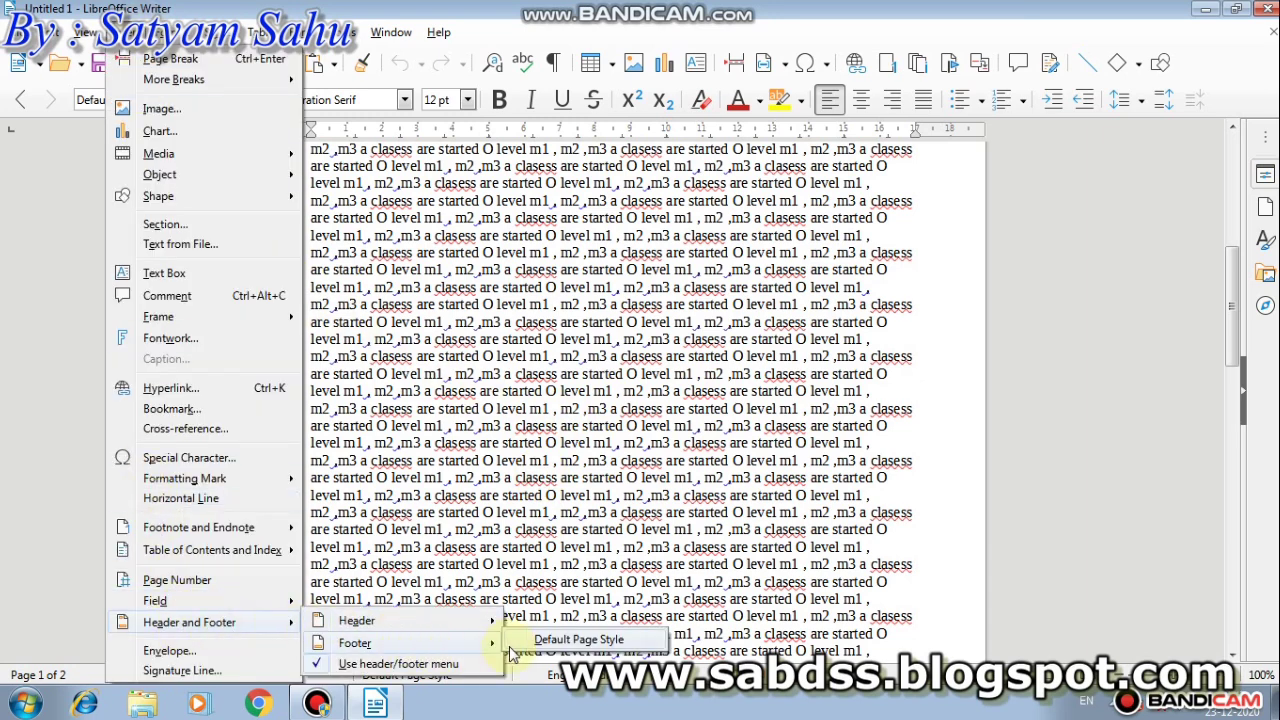
{"action": "left_click", "coordinate": [575, 639]}
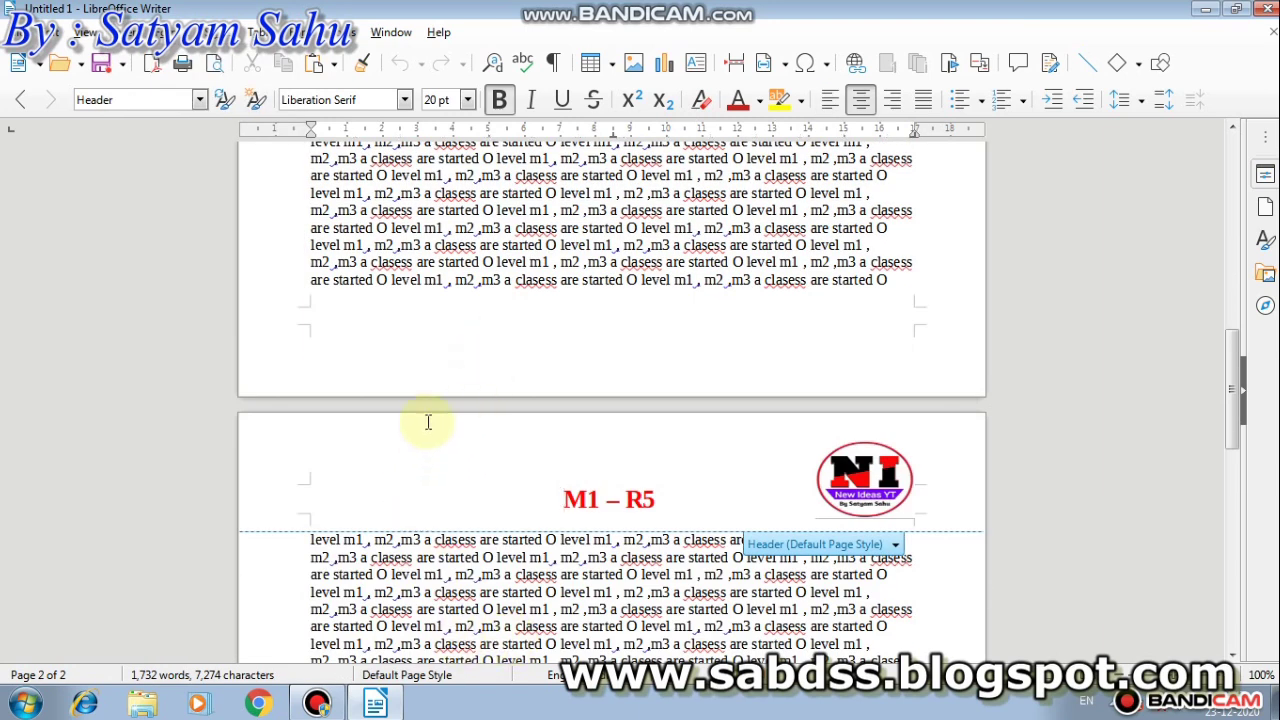
{"action": "left_click", "coordinate": [398, 349]}
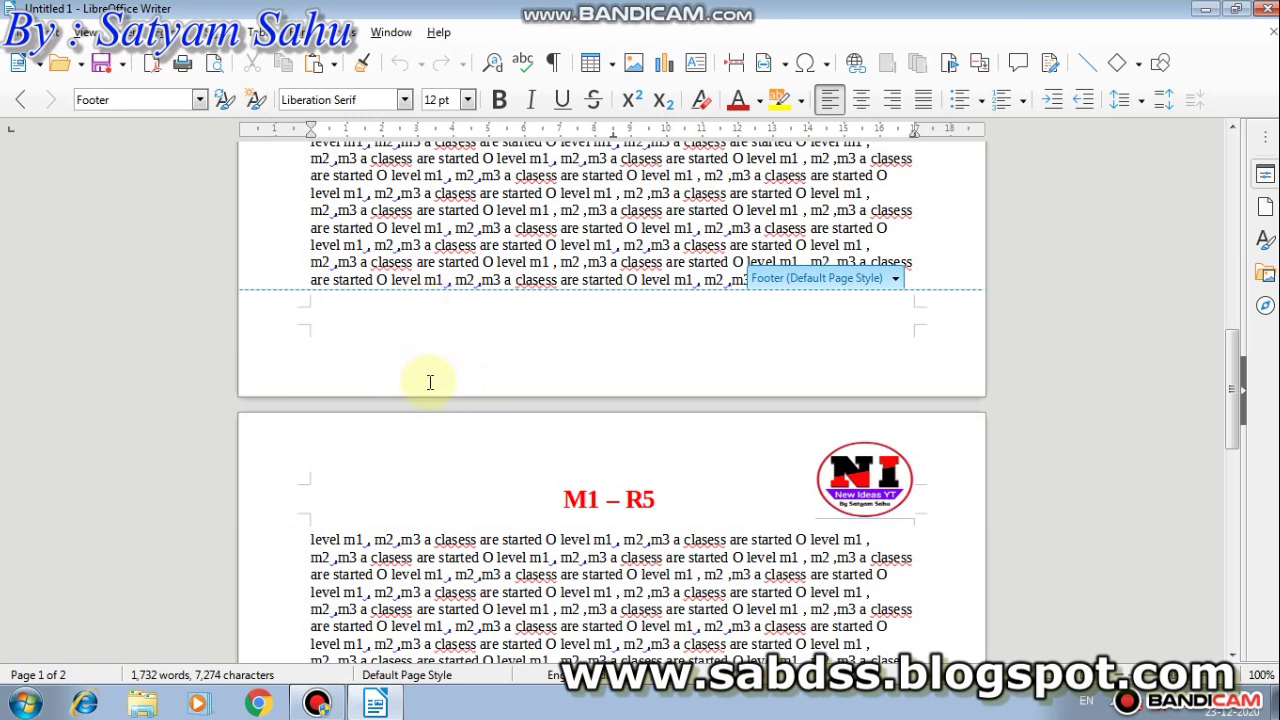
- Enter "By" followed by the author's full name as the footer text on the first page
{"action": "type", "text": "By Satyam Sh"}
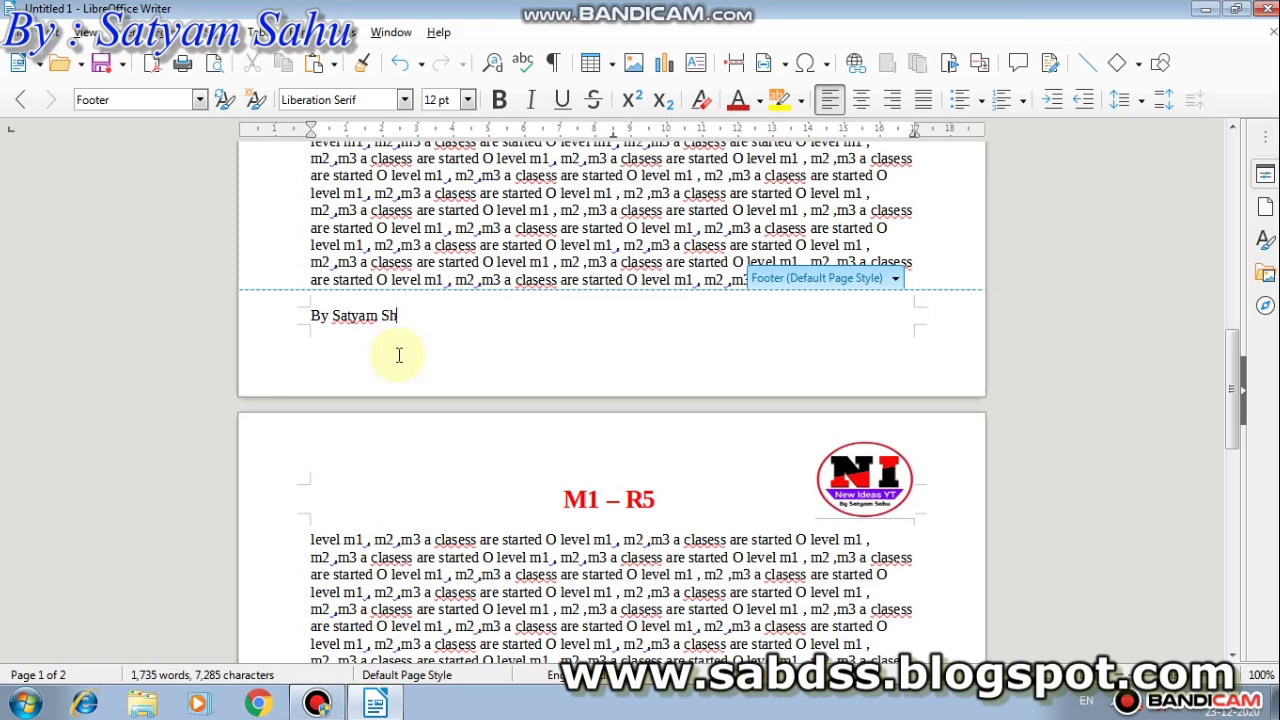
{"action": "key", "text": "BackSpace"}
{"action": "type", "text": "ahu"}
- Make the footer text bold and right-aligned, and return to the body text
{"action": "left_click_drag", "start_coordinate": [446, 309], "coordinate": [310, 315]}
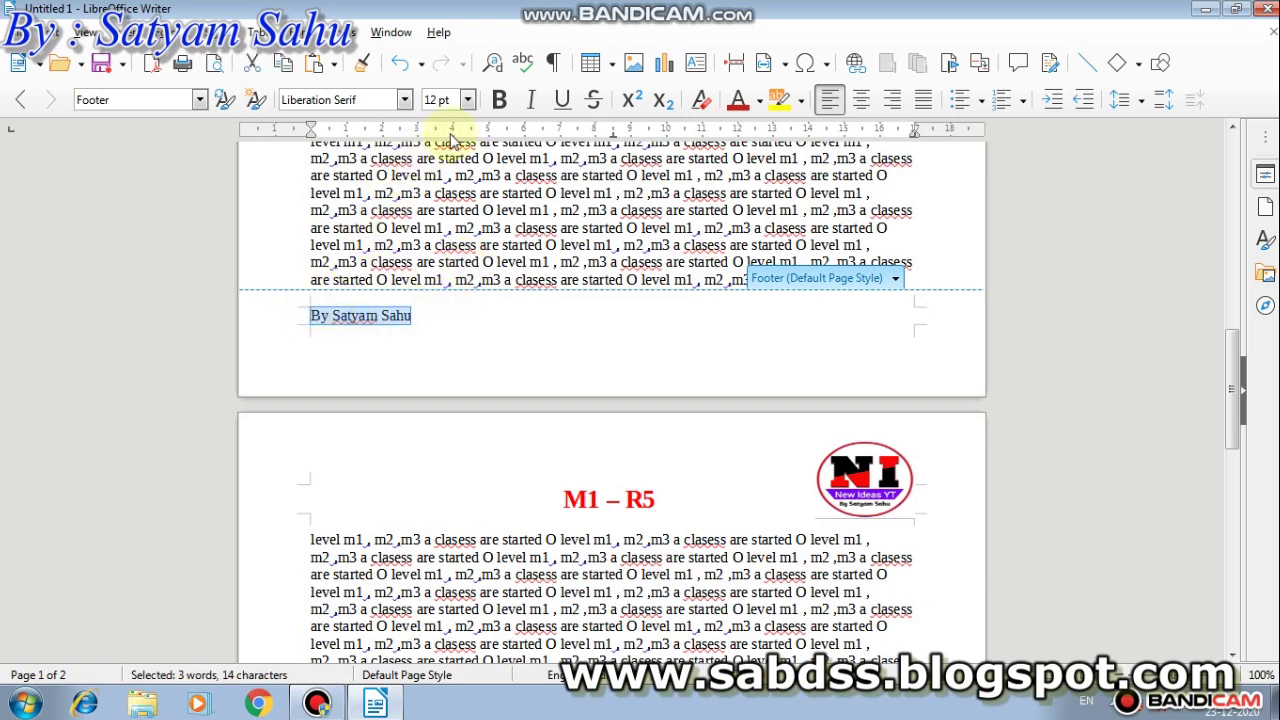
{"action": "left_click", "coordinate": [497, 99]}
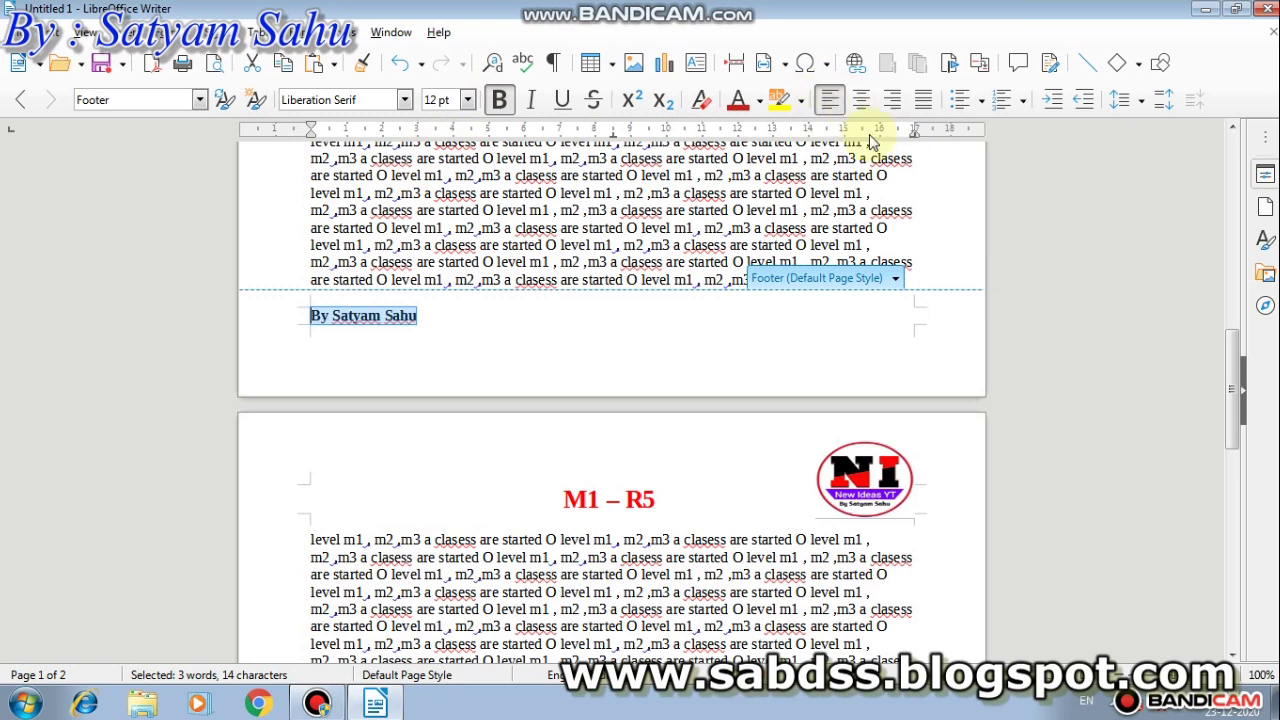
{"action": "left_click", "coordinate": [894, 99]}
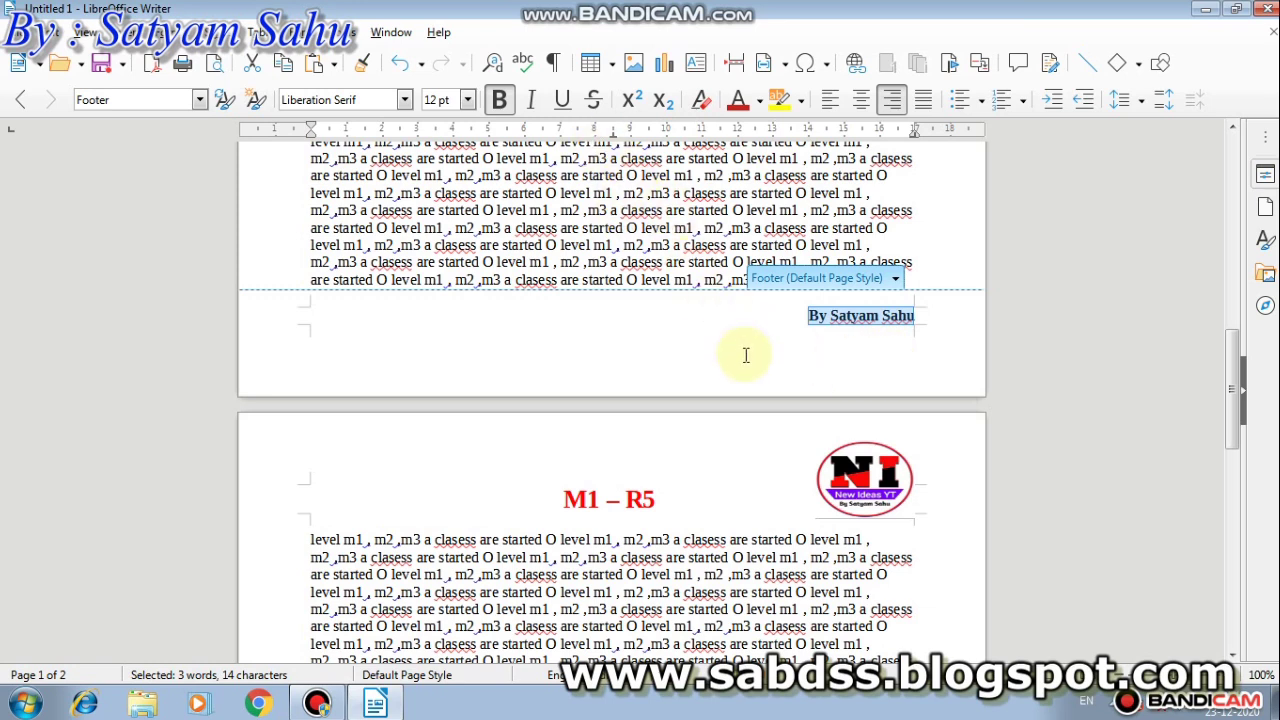
{"action": "scroll", "coordinate": [680, 325], "scroll_direction": "up", "scroll_amount": 5}
{"action": "left_click", "coordinate": [680, 333]}
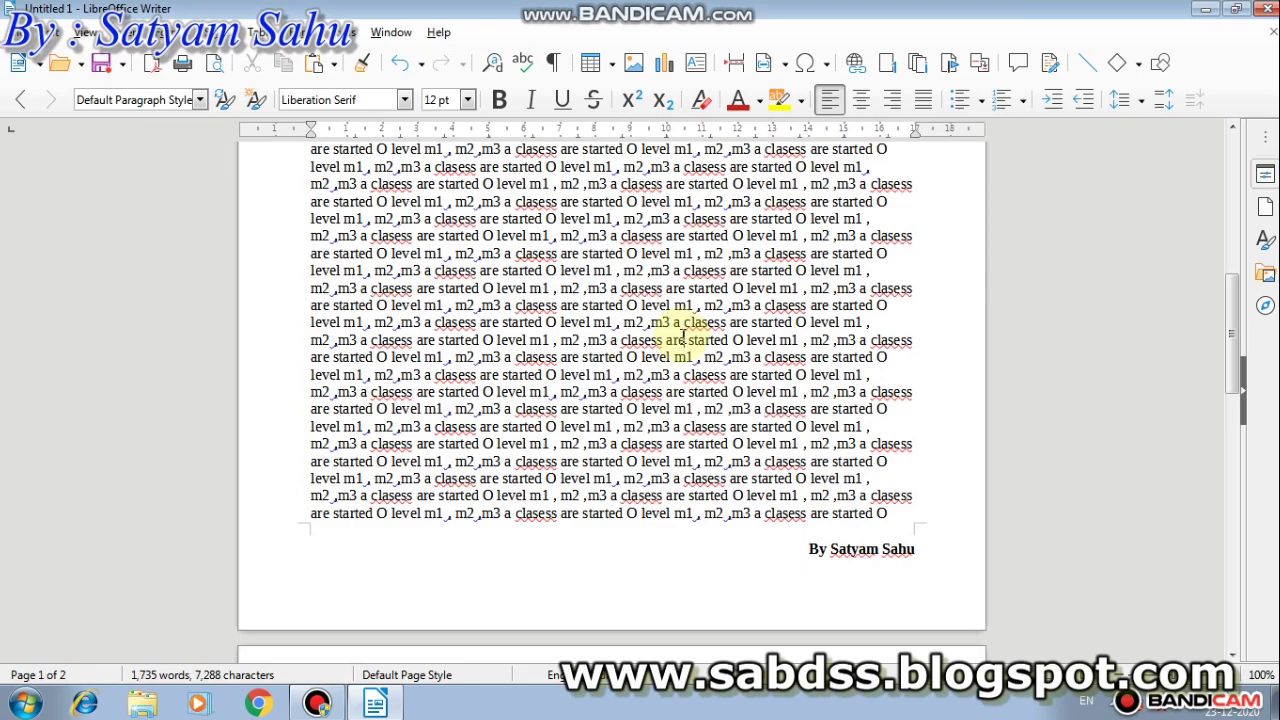
{"action": "scroll", "coordinate": [634, 425], "scroll_direction": "up", "scroll_amount": 10}
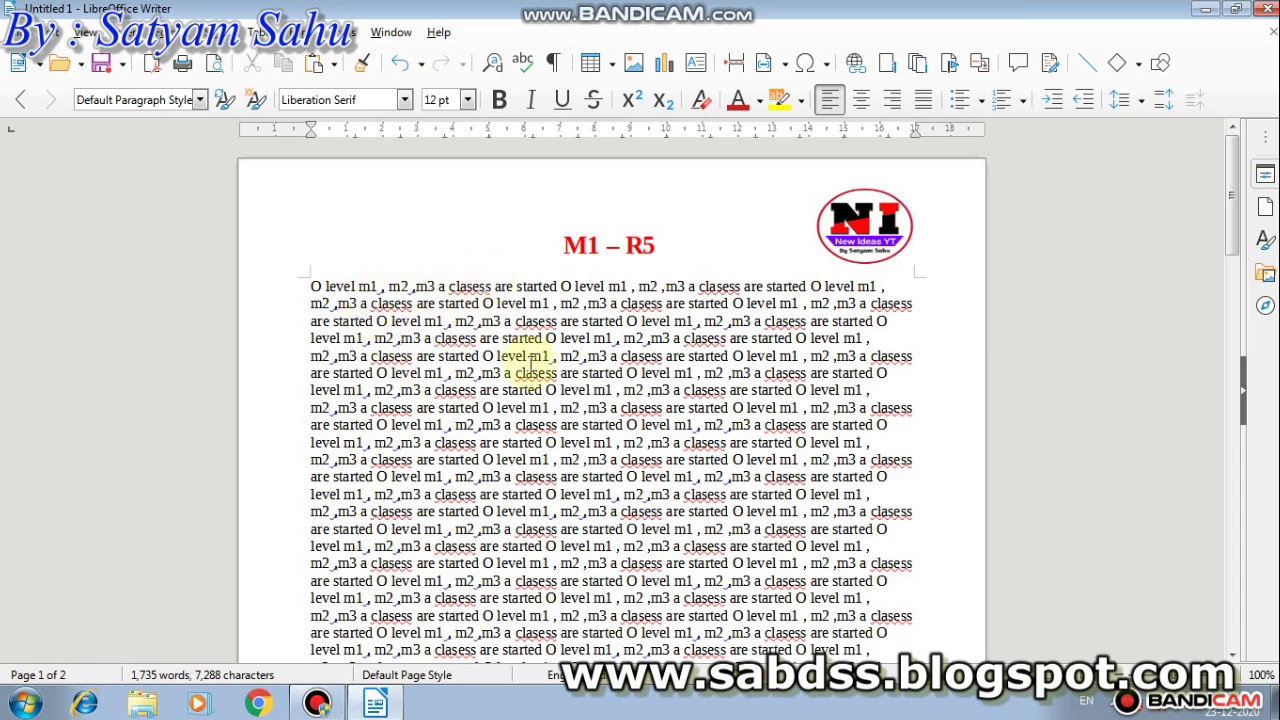
{"action": "left_click_drag", "start_coordinate": [311, 287], "coordinate": [670, 529]}
{"action": "left_click", "coordinate": [487, 430]}
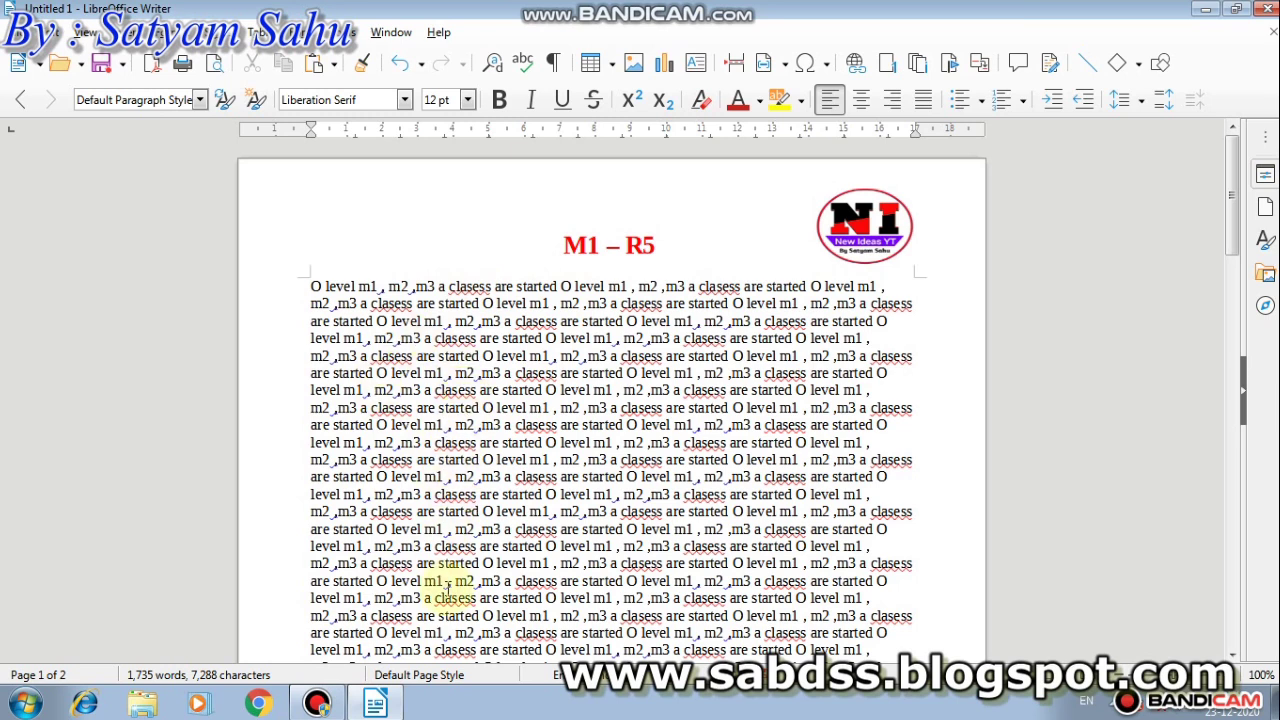
- Insert a footnote after the first "m1" in the opening line, reading "It tools ands buisness system"
{"action": "left_click", "coordinate": [378, 286]}
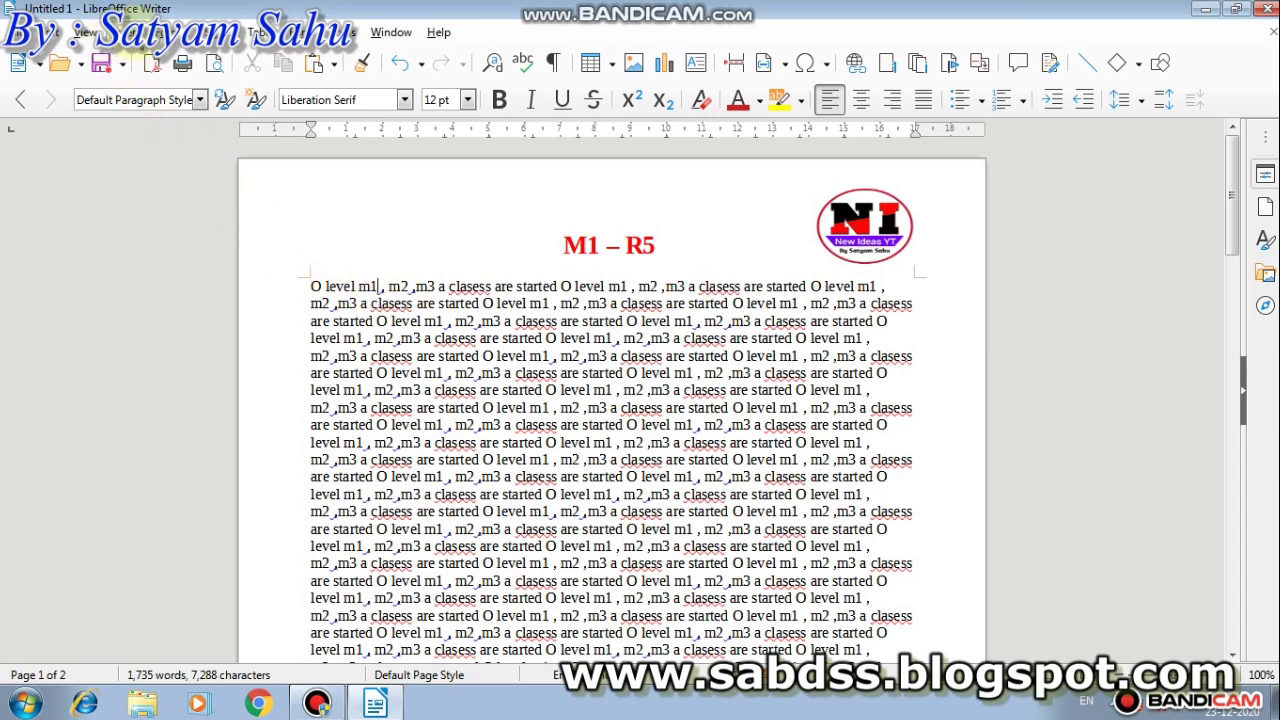
{"action": "left_click", "coordinate": [127, 32]}
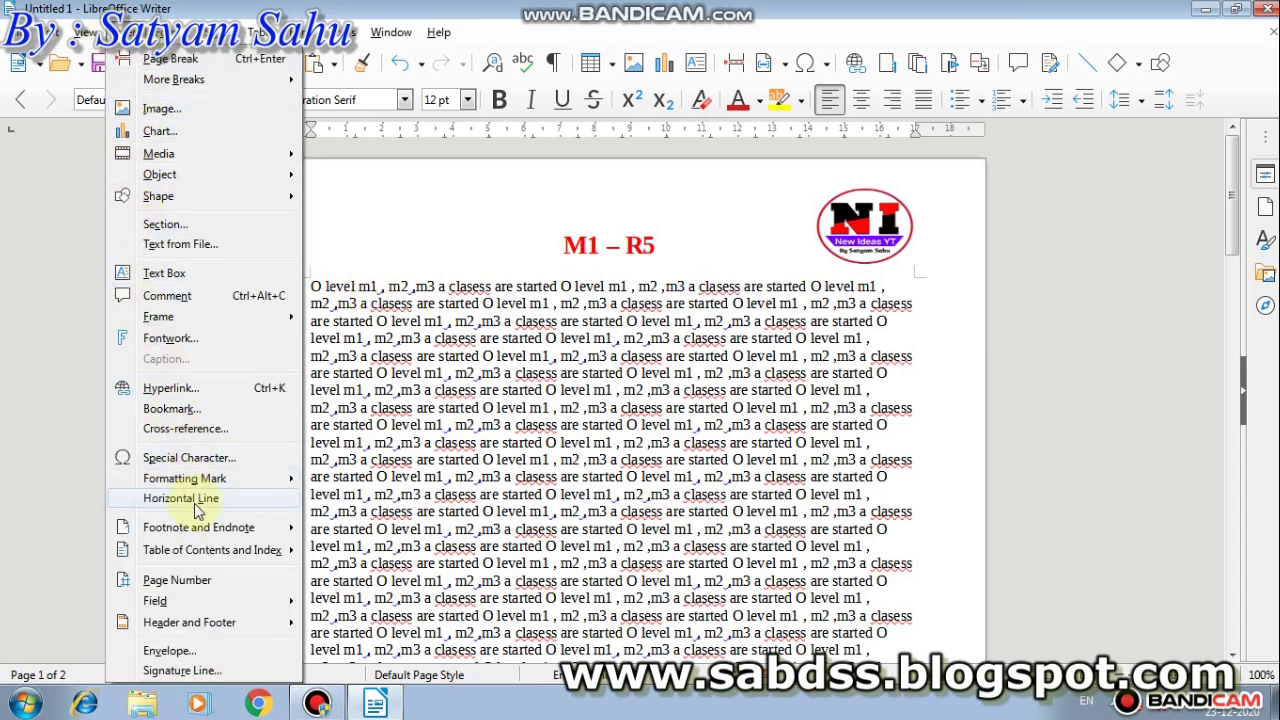
{"action": "mouse_move", "coordinate": [222, 530]}
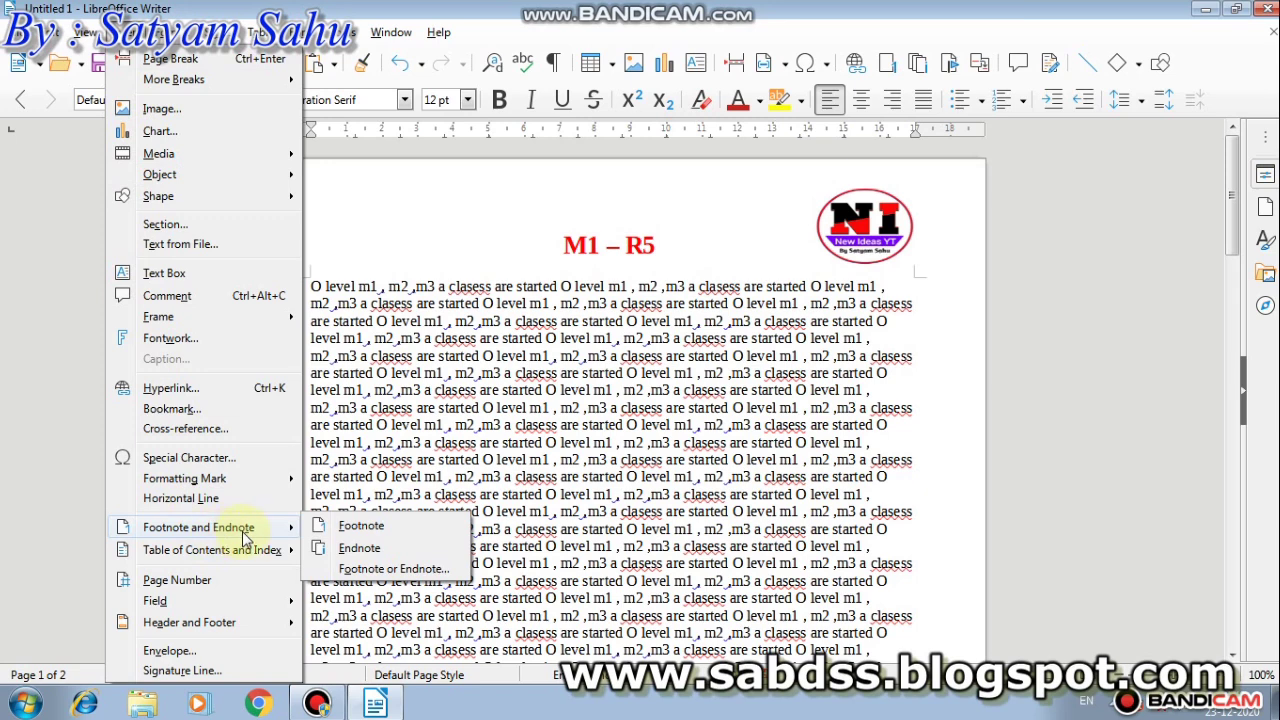
{"action": "left_click", "coordinate": [360, 526]}
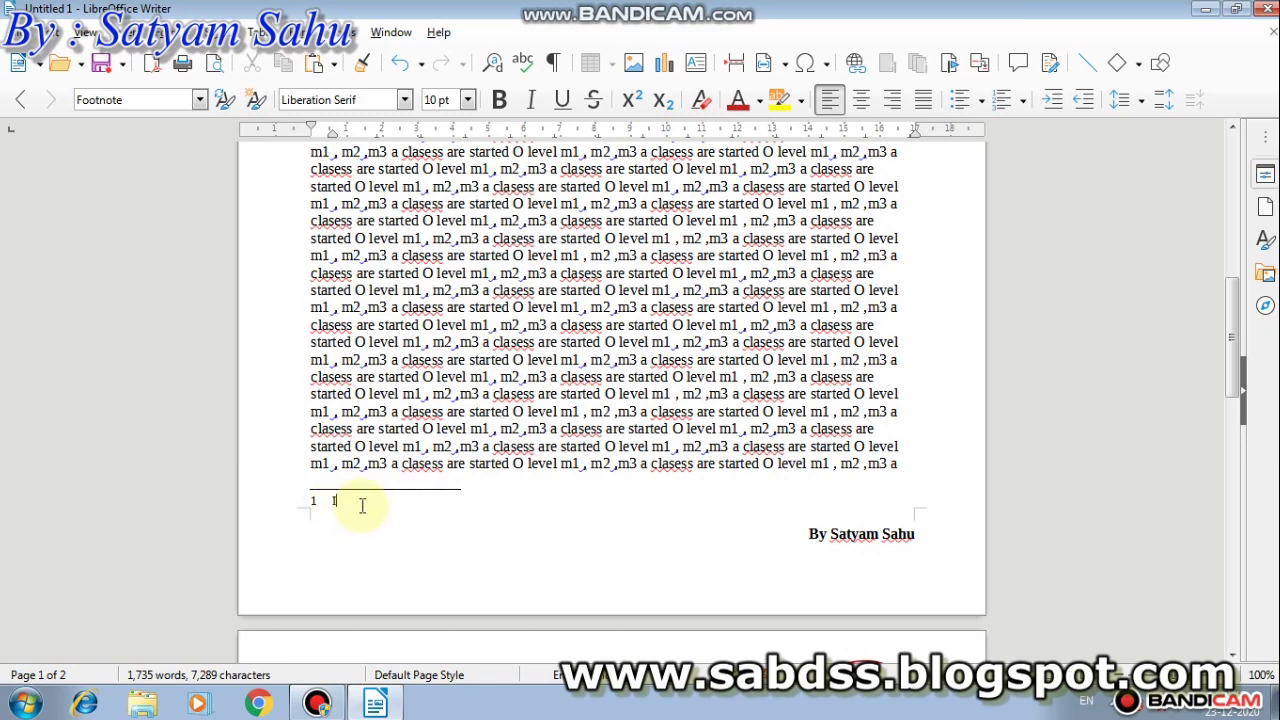
{"action": "type", "text": "ols ands buisness sy"}
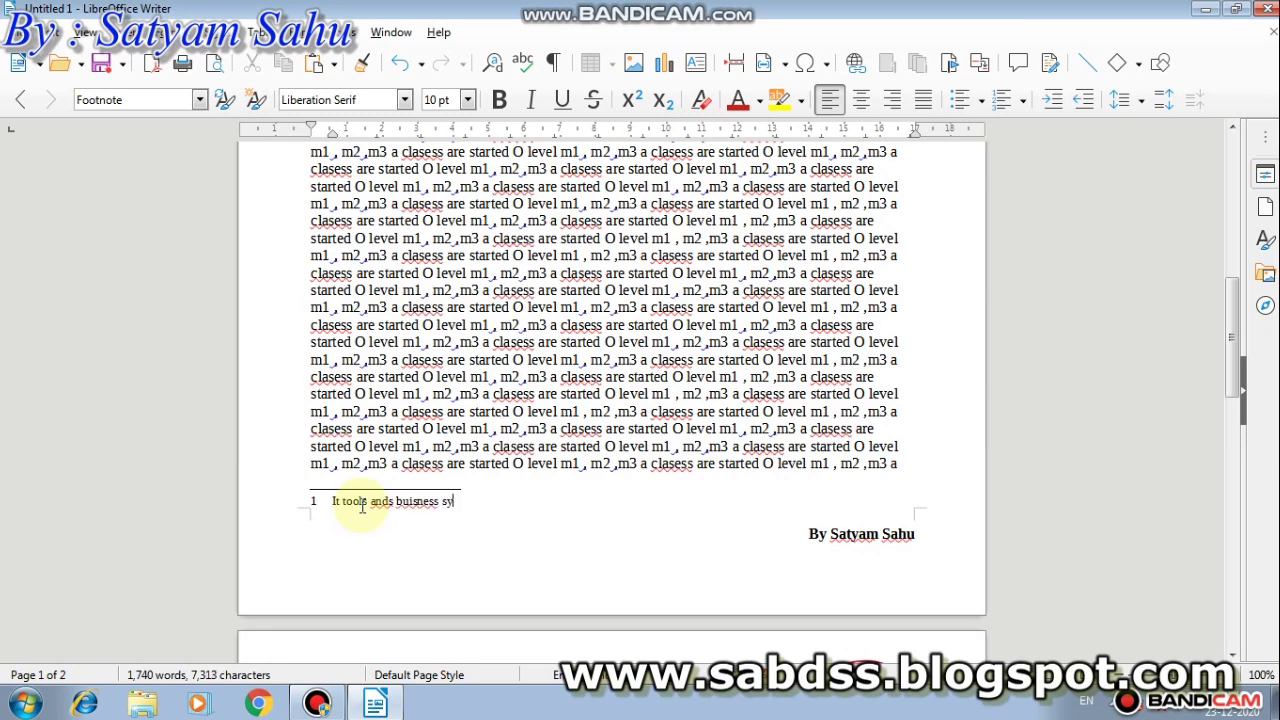
{"action": "type", "text": "stem"}
- Follow the footnote reference in the opening line to its note on the first page, and return to the page's beginning
{"action": "left_click", "coordinate": [583, 423]}
{"action": "scroll", "coordinate": [575, 405], "scroll_direction": "up", "scroll_amount": 5}
{"action": "scroll", "coordinate": [570, 372], "scroll_direction": "up", "scroll_amount": 5}
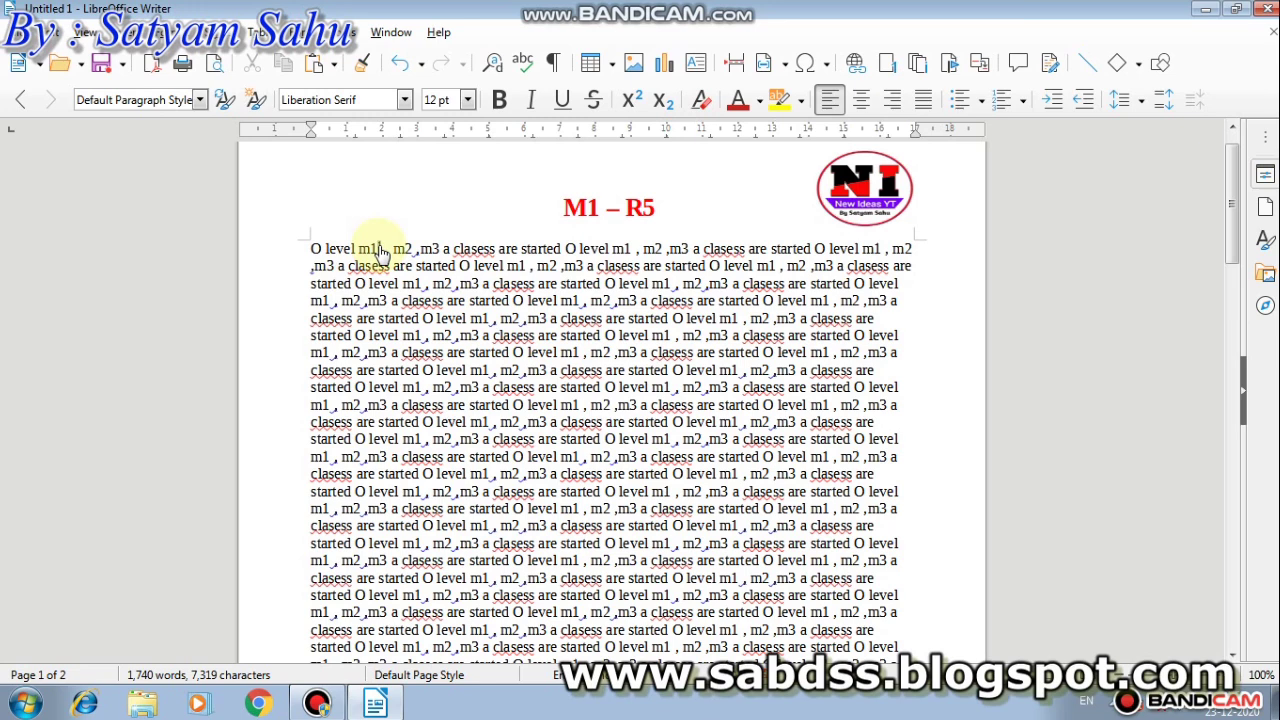
{"action": "left_click", "coordinate": [380, 250]}
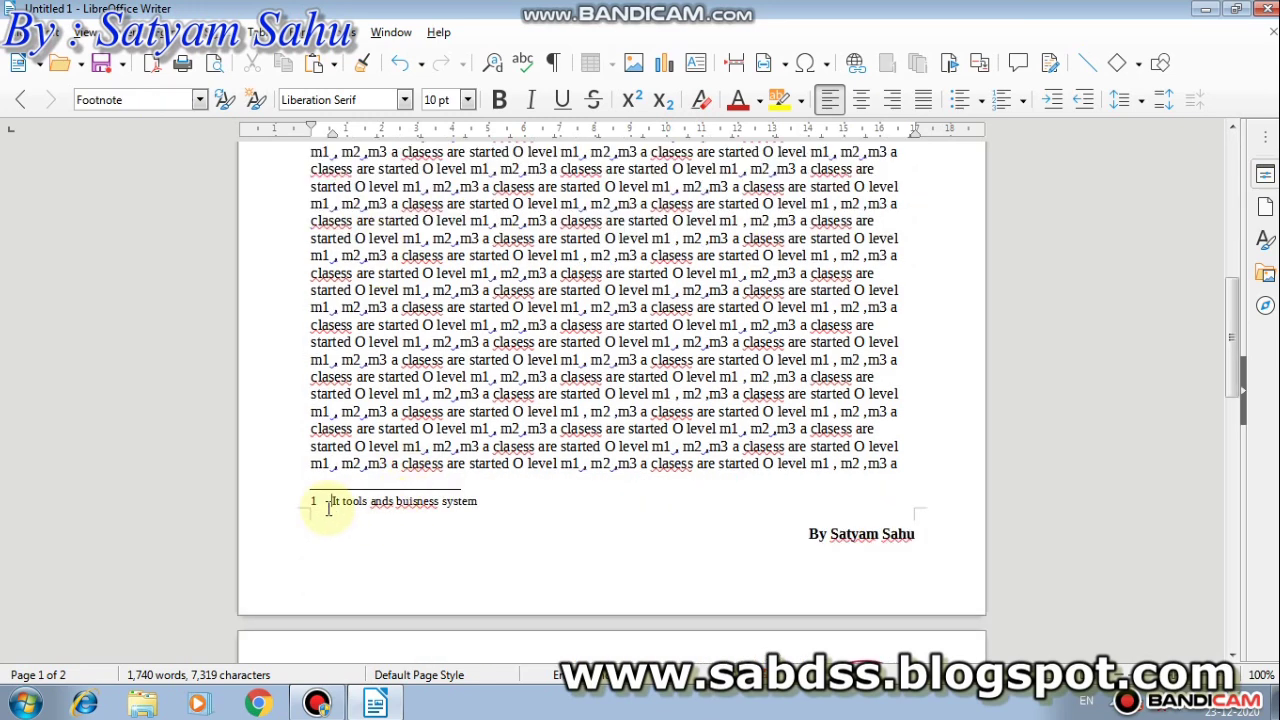
{"action": "left_click", "coordinate": [496, 512]}
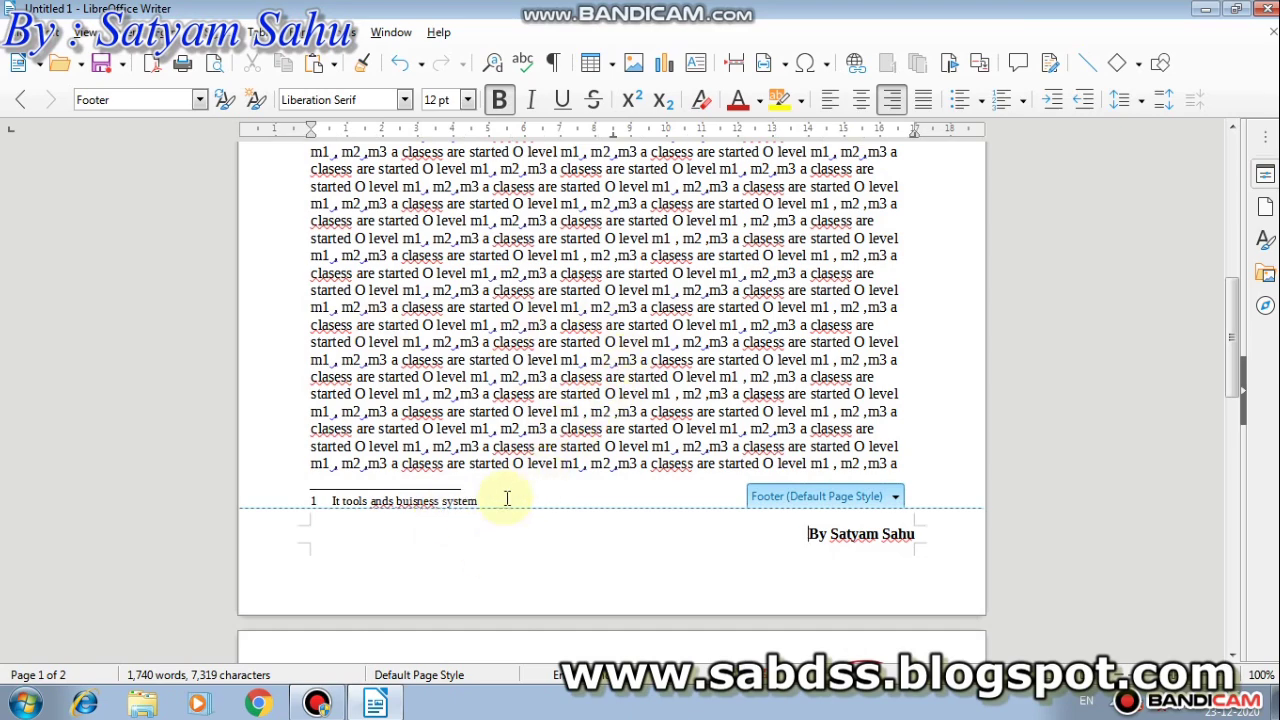
{"action": "scroll", "coordinate": [525, 470], "scroll_direction": "up", "scroll_amount": 10}
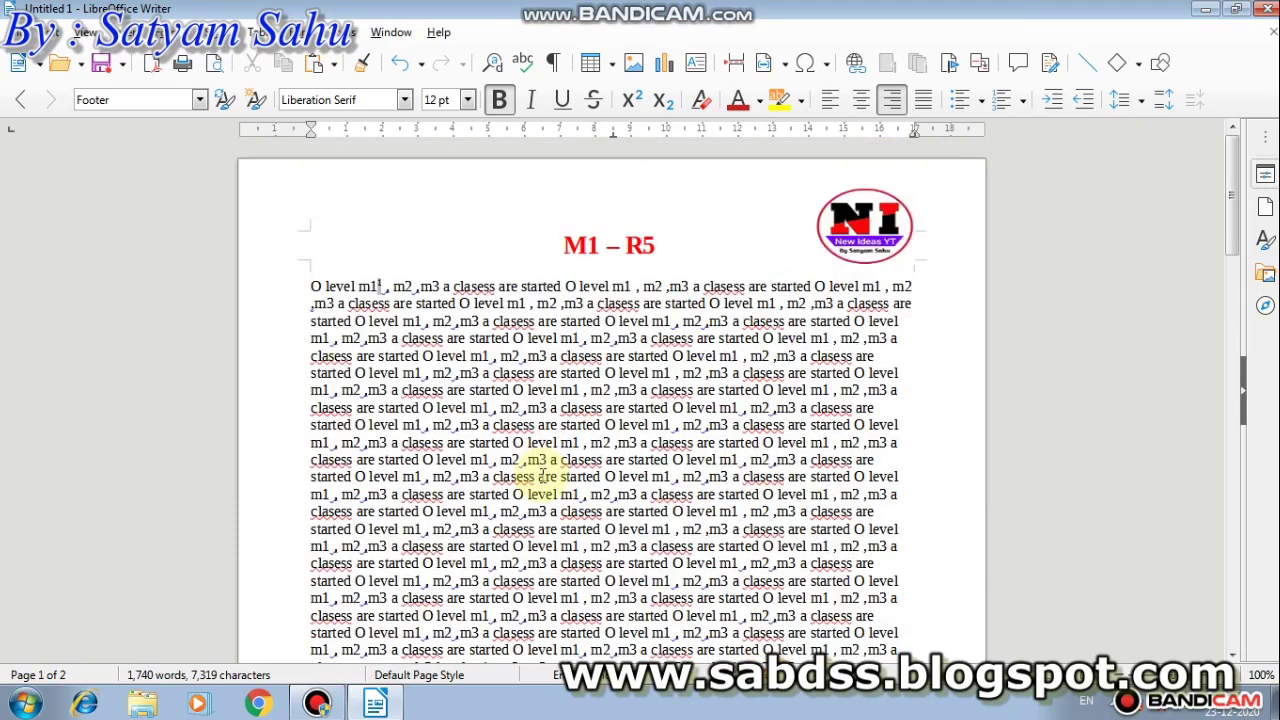
- Insert an endnote after the first "m2" in the opening line, reading "Web designing"
{"action": "left_click", "coordinate": [414, 278]}
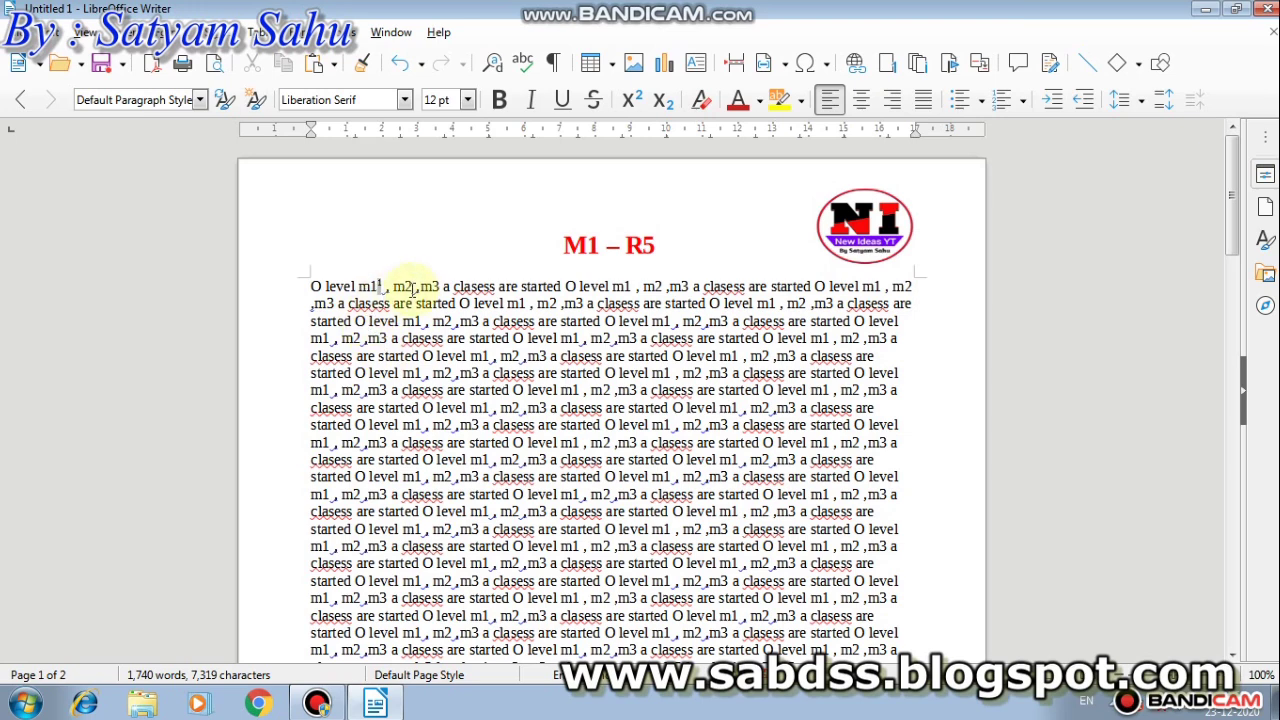
{"action": "left_click", "coordinate": [142, 33]}
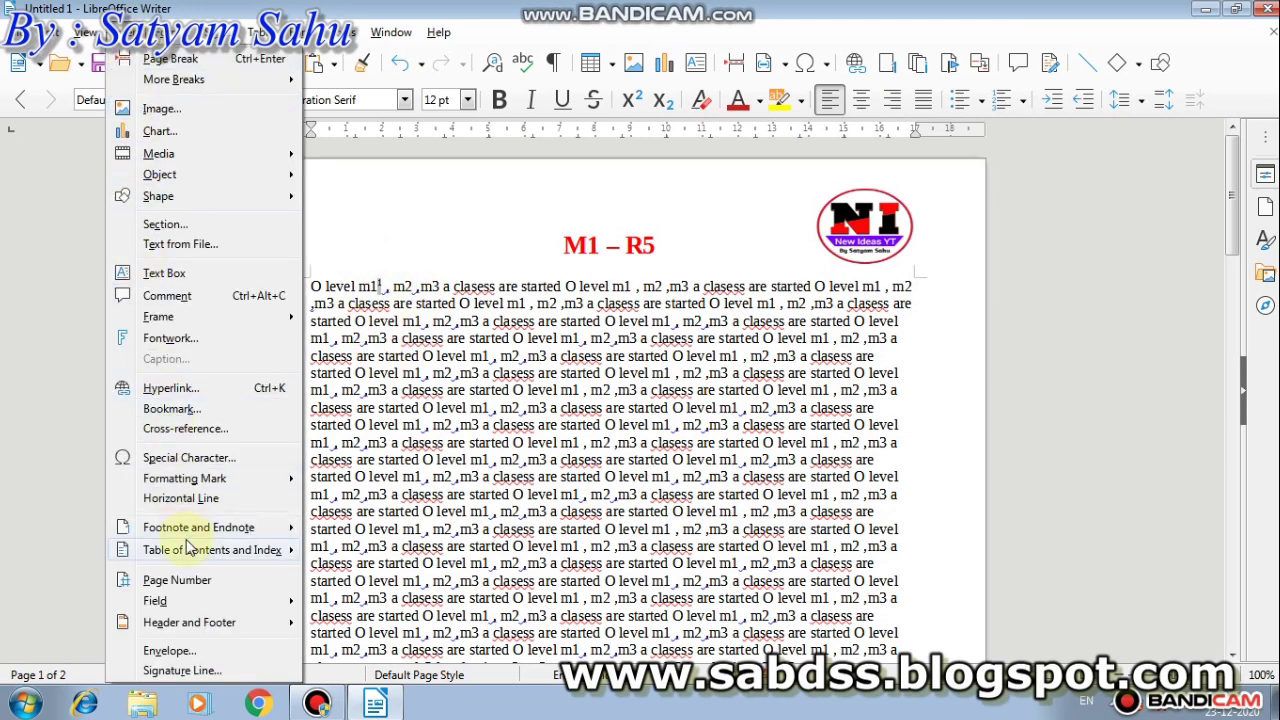
{"action": "mouse_move", "coordinate": [245, 626]}
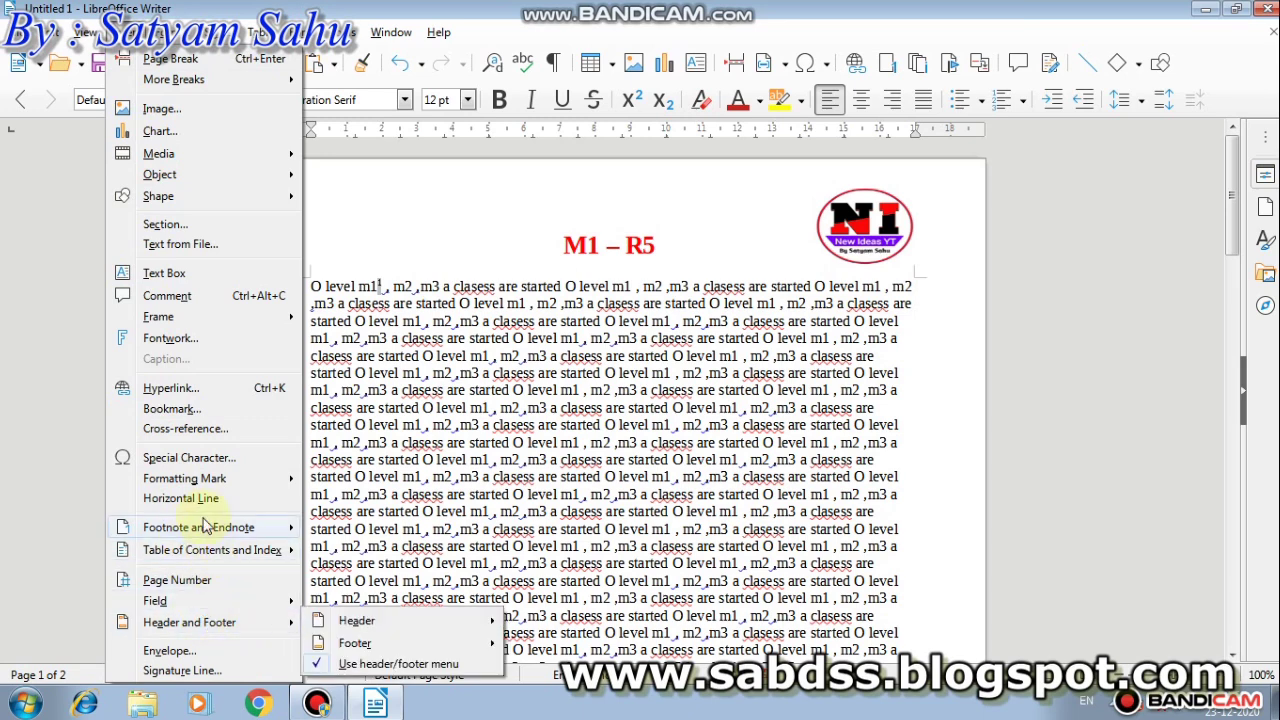
{"action": "mouse_move", "coordinate": [206, 530]}
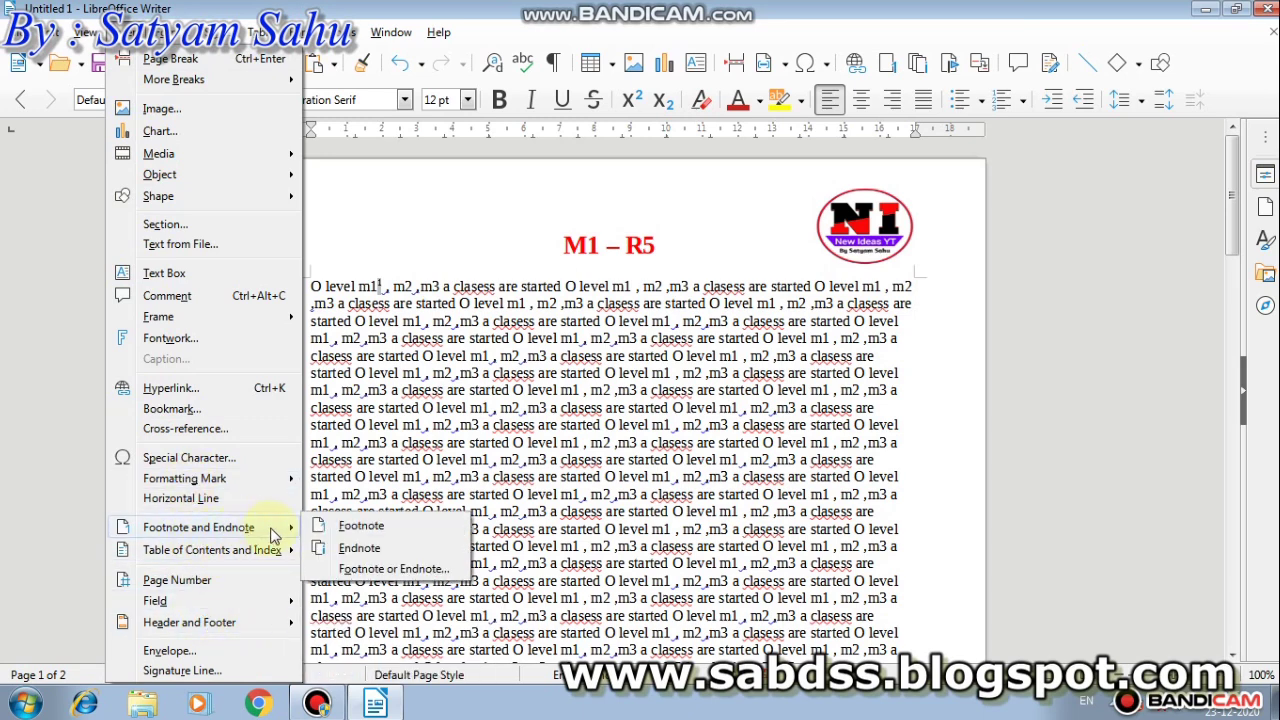
{"action": "left_click", "coordinate": [273, 532]}
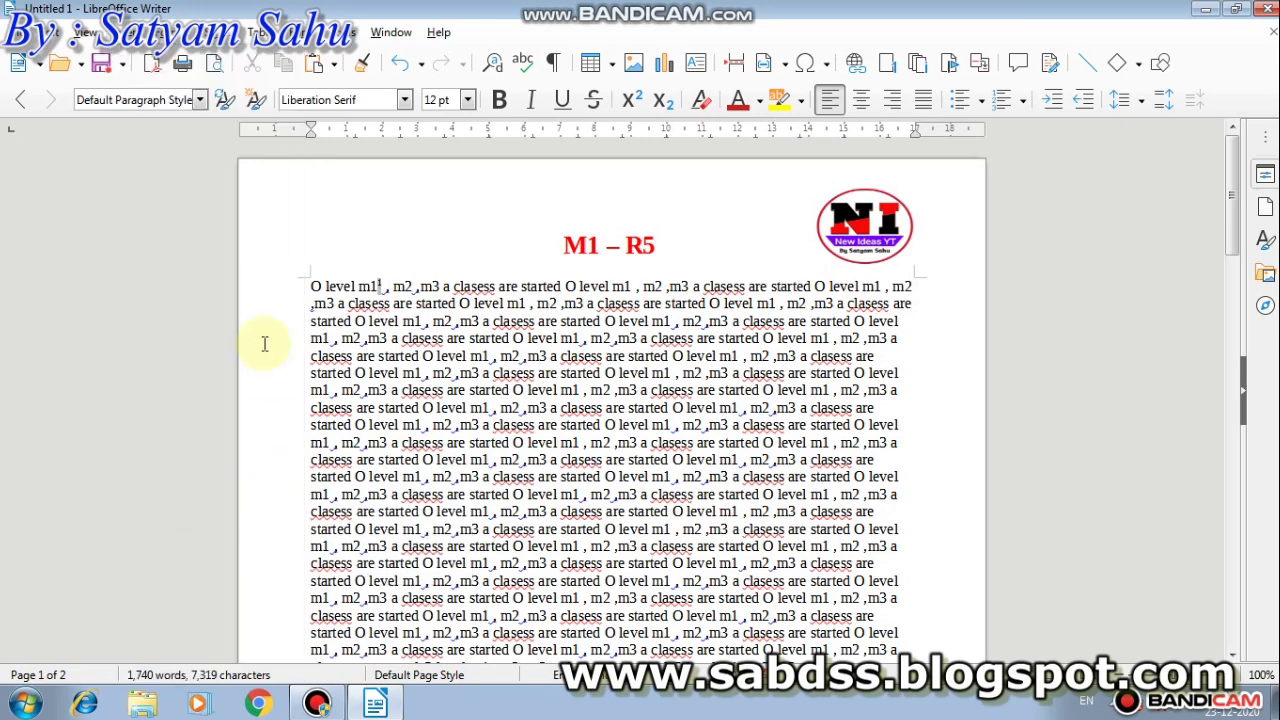
{"action": "left_click", "coordinate": [128, 31]}
{"action": "mouse_move", "coordinate": [240, 530]}
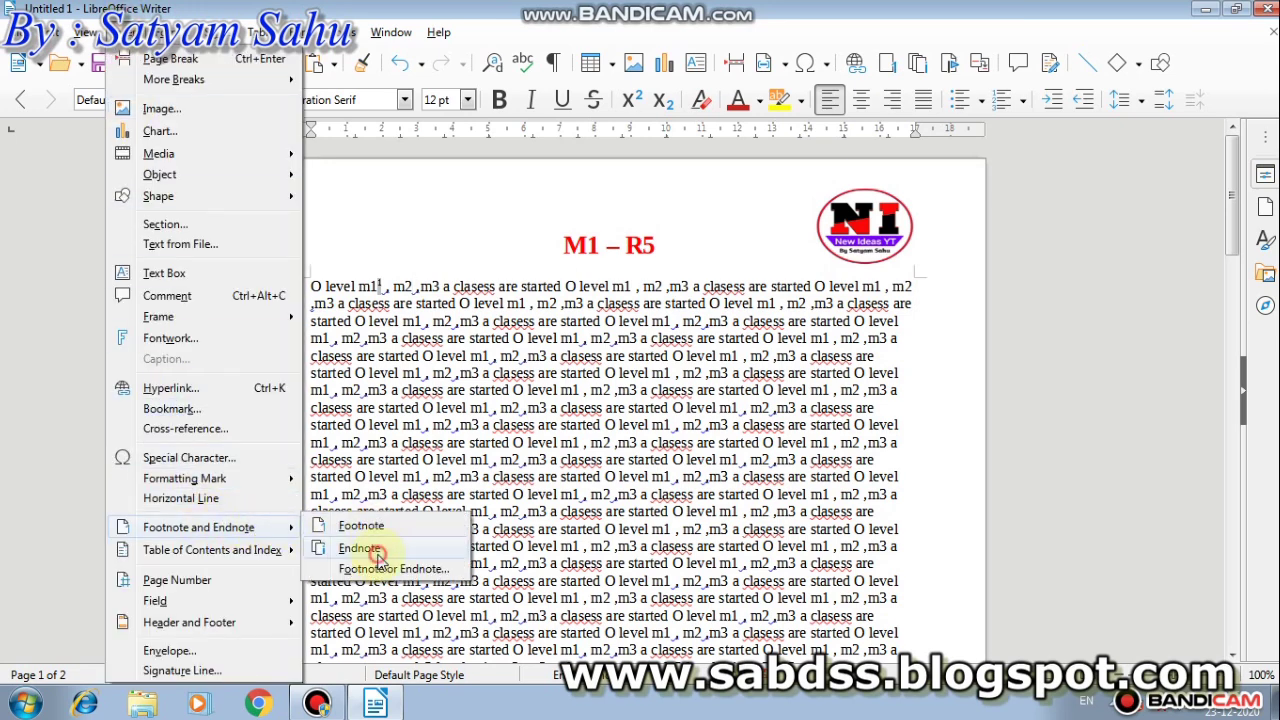
{"action": "left_click", "coordinate": [376, 550]}
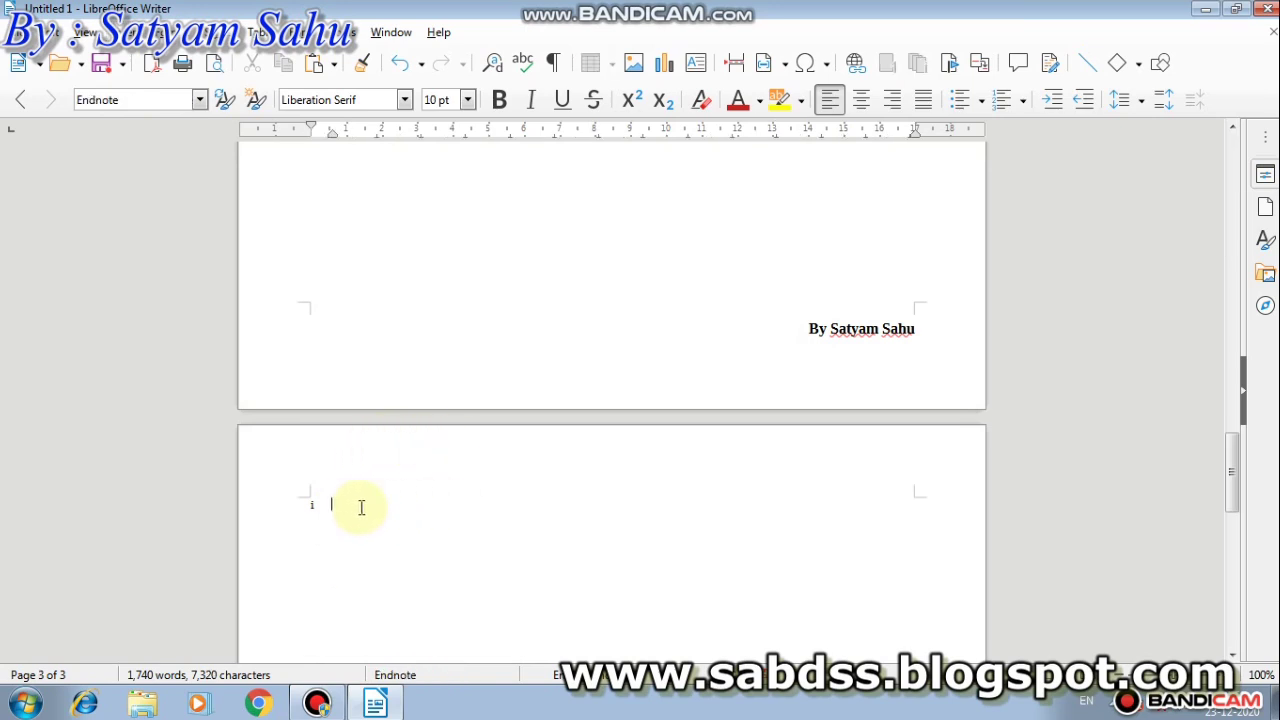
{"action": "type", "text": "Web designing"}
- Look through the first two pages to examine the note references, the footnote and the repeated header and footer
{"action": "scroll", "coordinate": [457, 529], "scroll_direction": "up", "scroll_amount": 15}
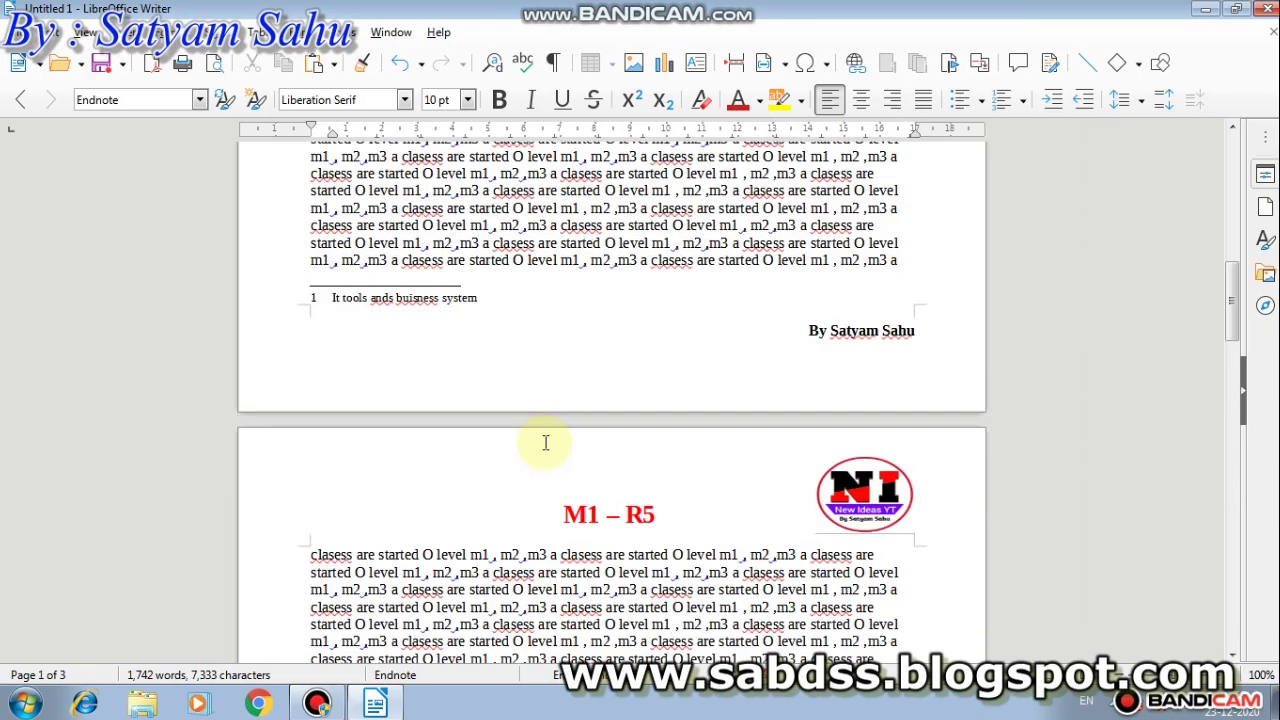
{"action": "scroll", "coordinate": [471, 565], "scroll_direction": "down", "scroll_amount": 7}
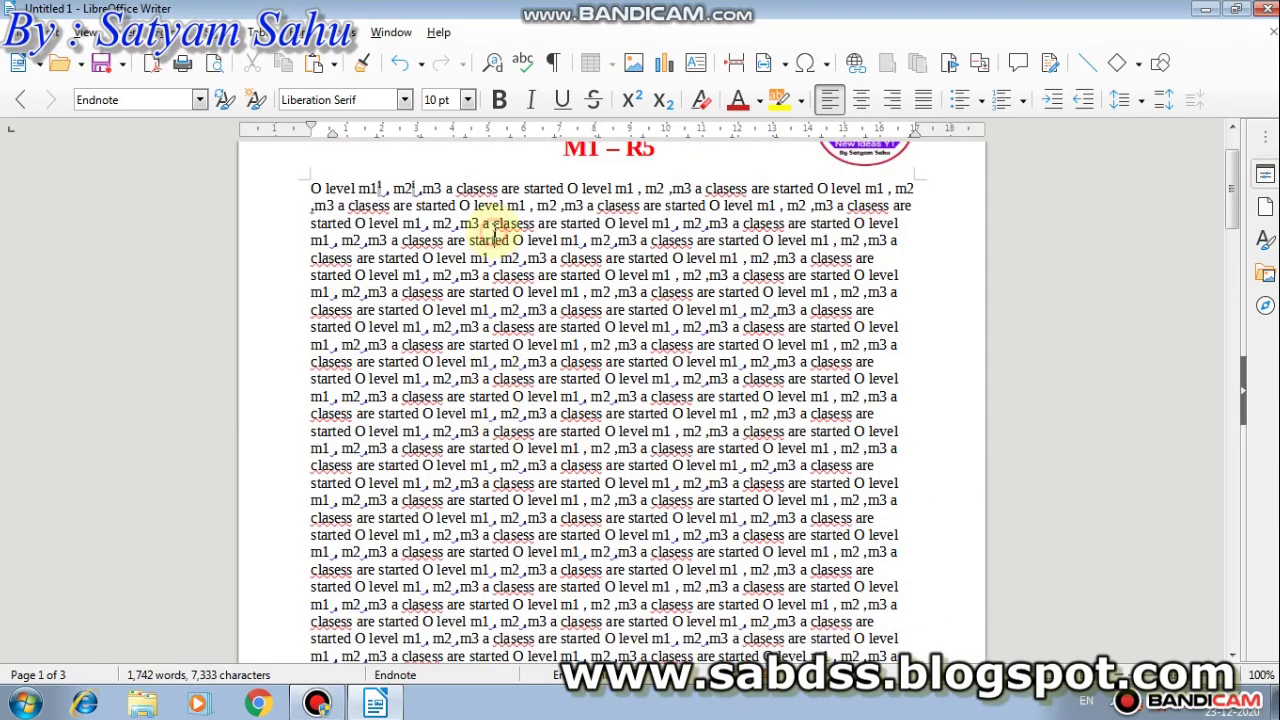
{"action": "left_click", "coordinate": [494, 236]}
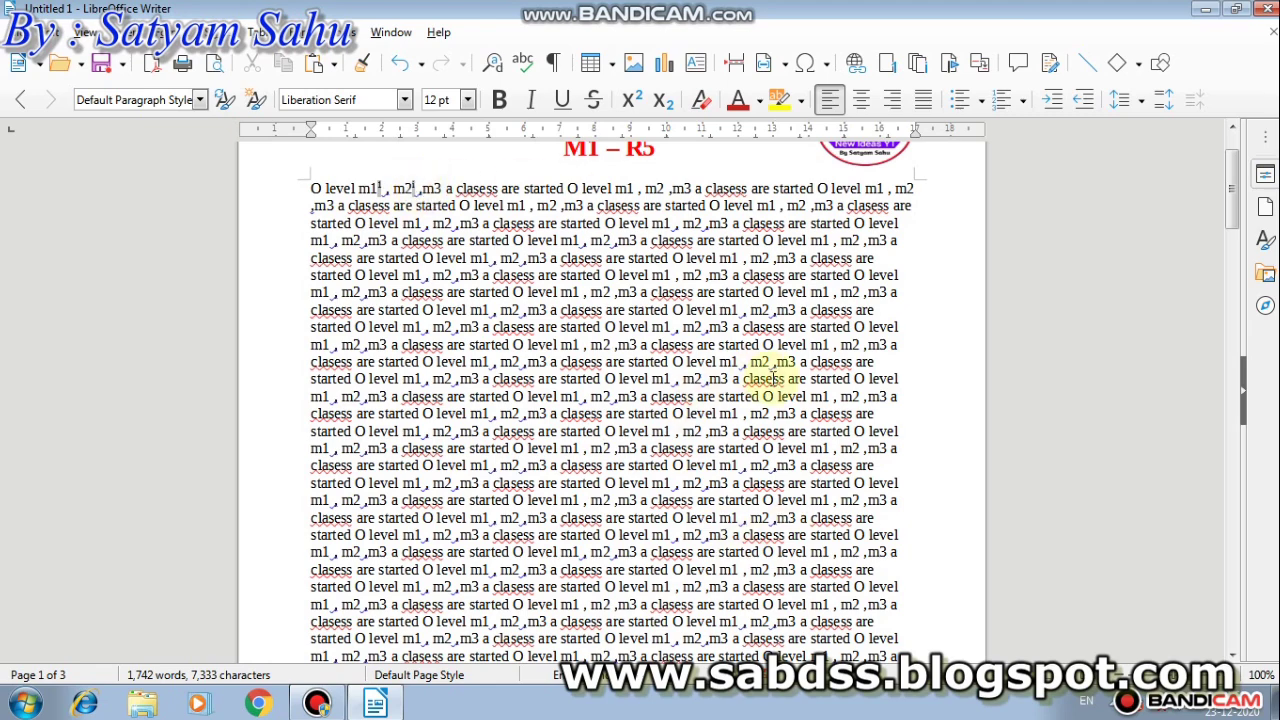
{"action": "scroll", "coordinate": [665, 357], "scroll_direction": "down", "scroll_amount": 5}
{"action": "scroll", "coordinate": [665, 435], "scroll_direction": "down", "scroll_amount": 10}
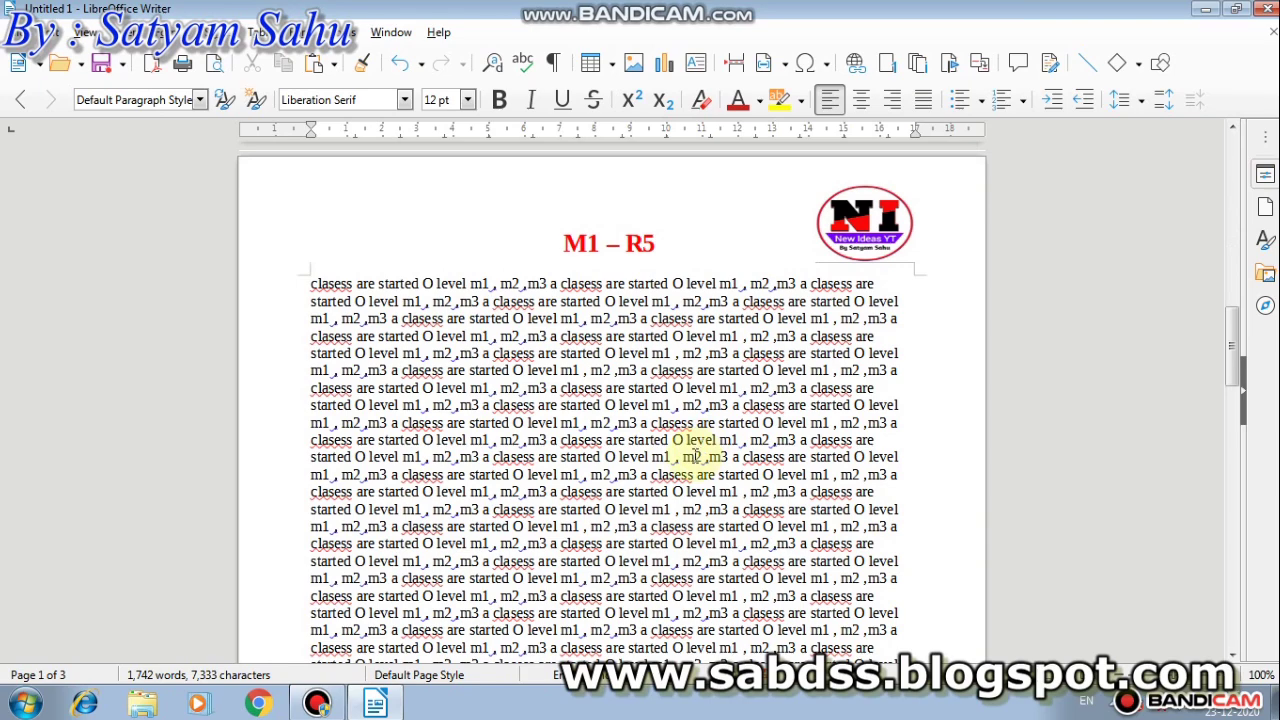
{"action": "scroll", "coordinate": [708, 440], "scroll_direction": "up", "scroll_amount": 2}
{"action": "scroll", "coordinate": [710, 437], "scroll_direction": "up", "scroll_amount": 12}
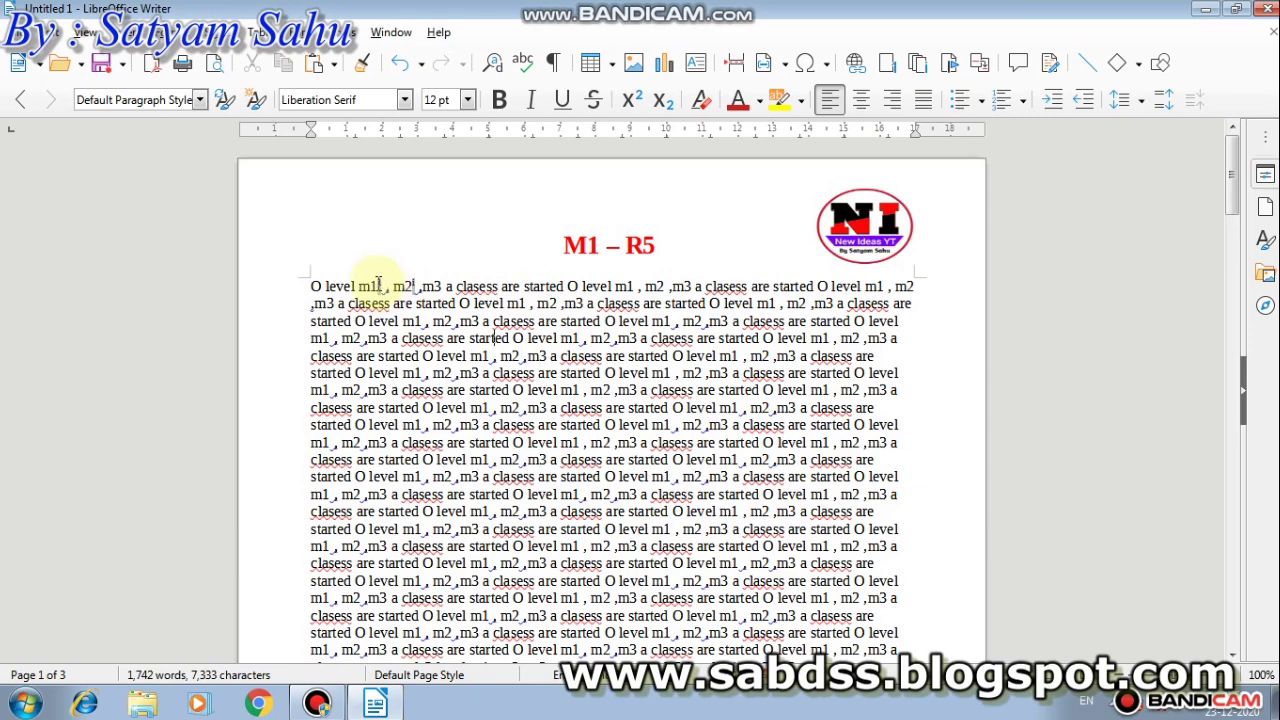
- Go from the reference after the first "m1" to its footnote, and return to the opening line
{"action": "left_click", "coordinate": [378, 288]}
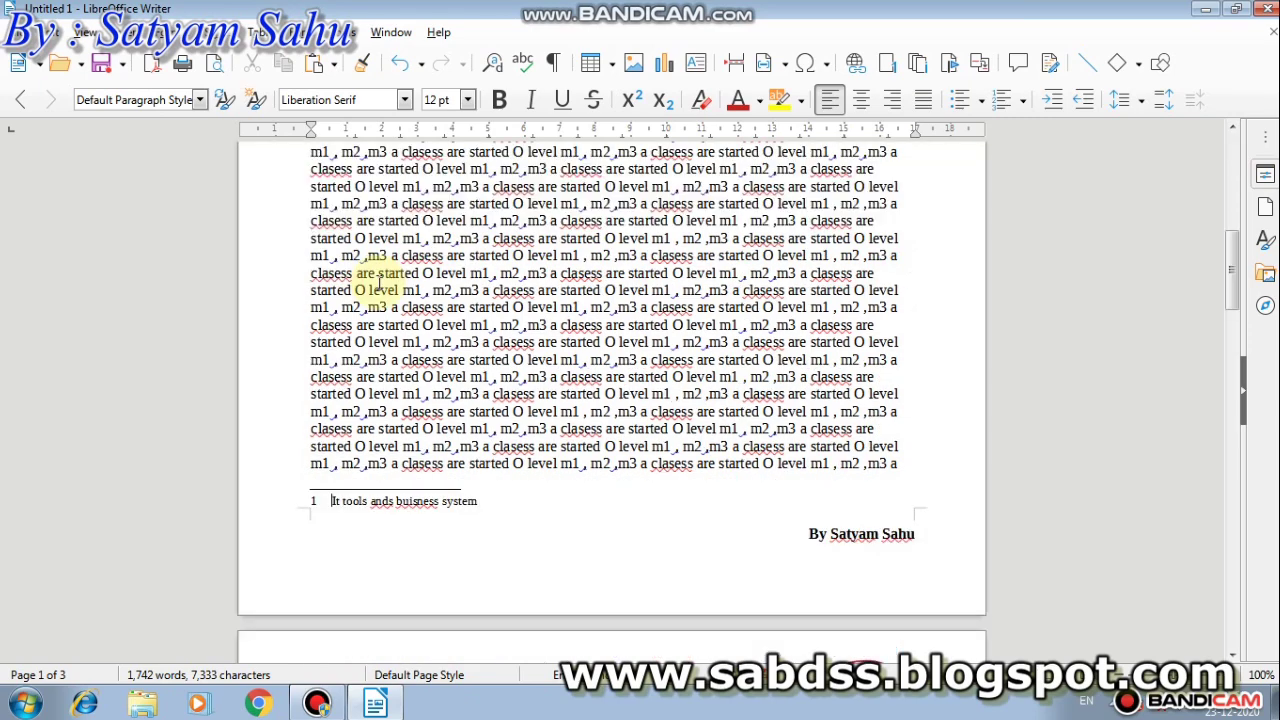
{"action": "scroll", "coordinate": [485, 495], "scroll_direction": "up", "scroll_amount": 3}
{"action": "scroll", "coordinate": [497, 478], "scroll_direction": "up", "scroll_amount": 5}
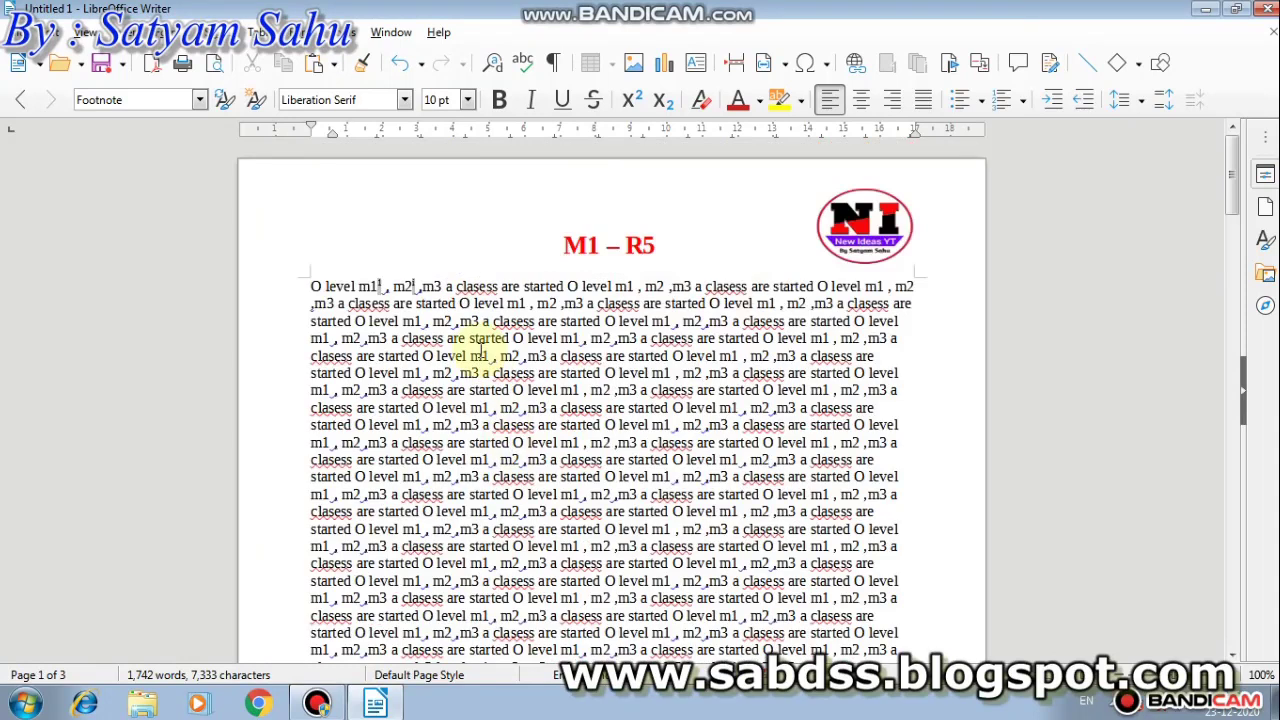
- Go from the reference after the first "m2" to its endnote on the last page, and return to the opening line
{"action": "left_click", "coordinate": [417, 289]}
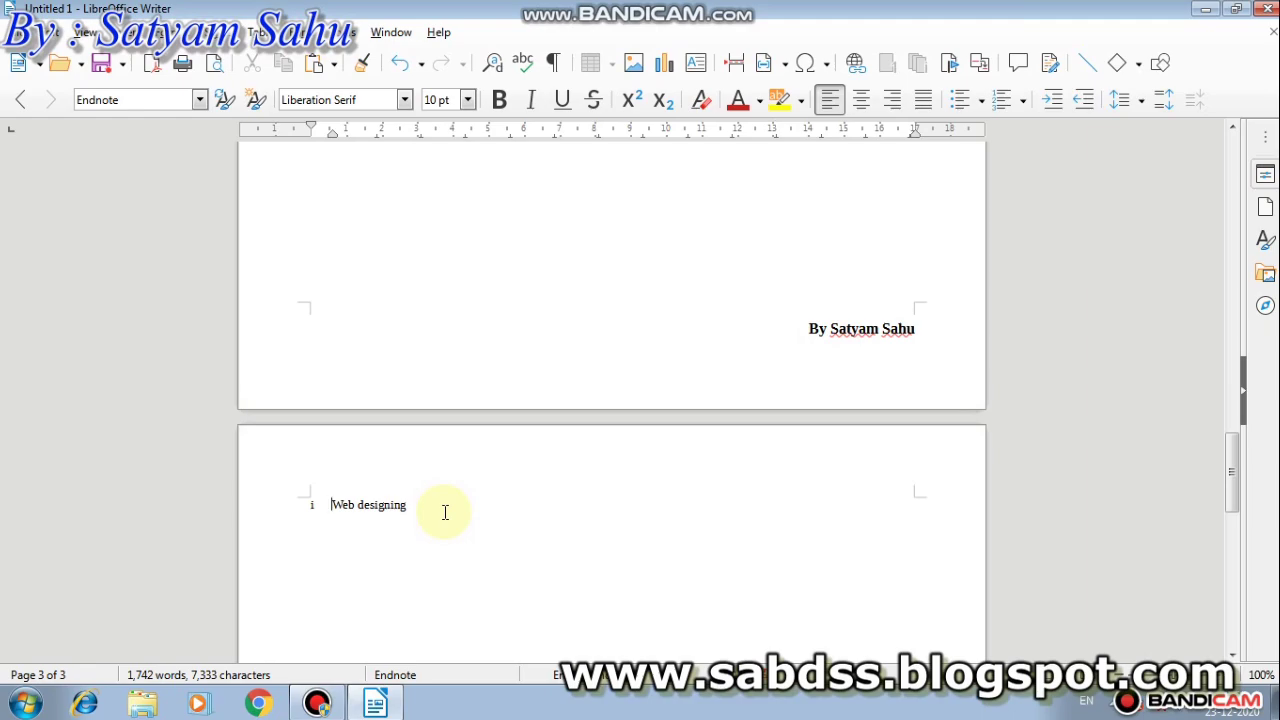
{"action": "scroll", "coordinate": [531, 380], "scroll_direction": "up", "scroll_amount": 15}
{"action": "scroll", "coordinate": [578, 322], "scroll_direction": "up", "scroll_amount": 15}
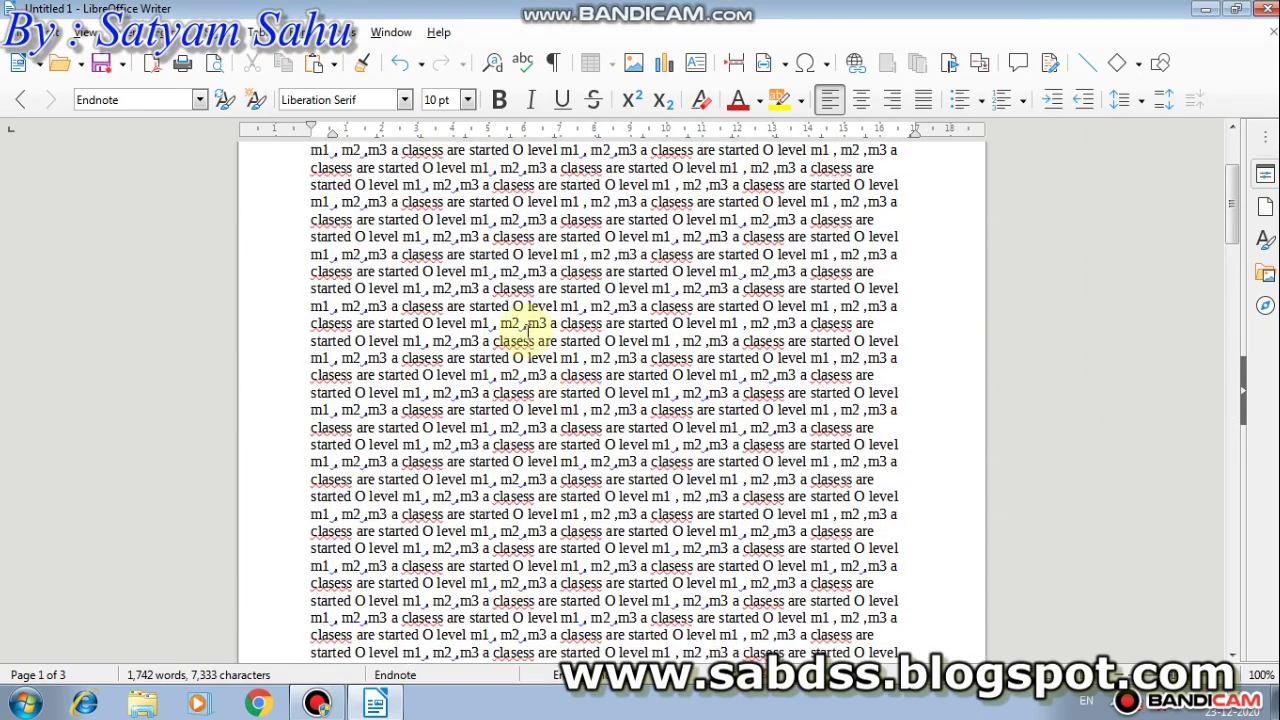
{"action": "scroll", "coordinate": [530, 335], "scroll_direction": "up", "scroll_amount": 5}
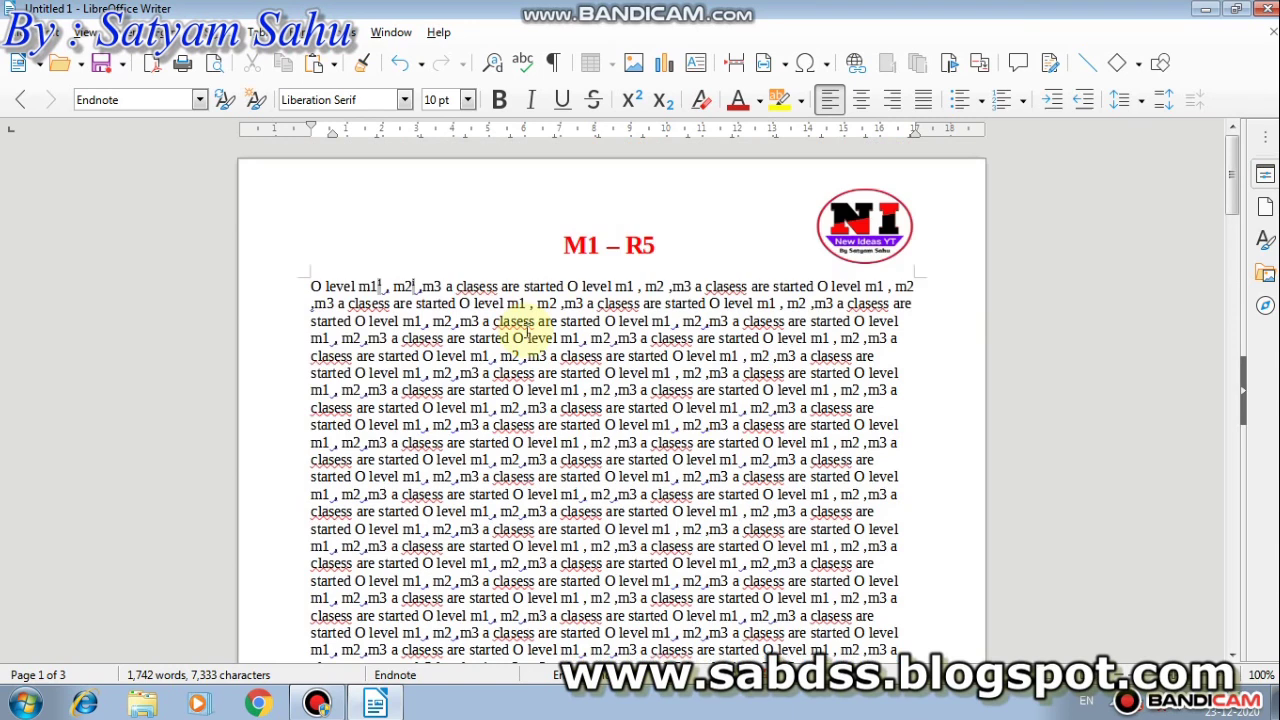
- Recheck the footnote and endnote links from the opening line, and return to the first page
{"action": "left_click", "coordinate": [380, 286]}
{"action": "scroll", "coordinate": [461, 472], "scroll_direction": "up", "scroll_amount": 10}
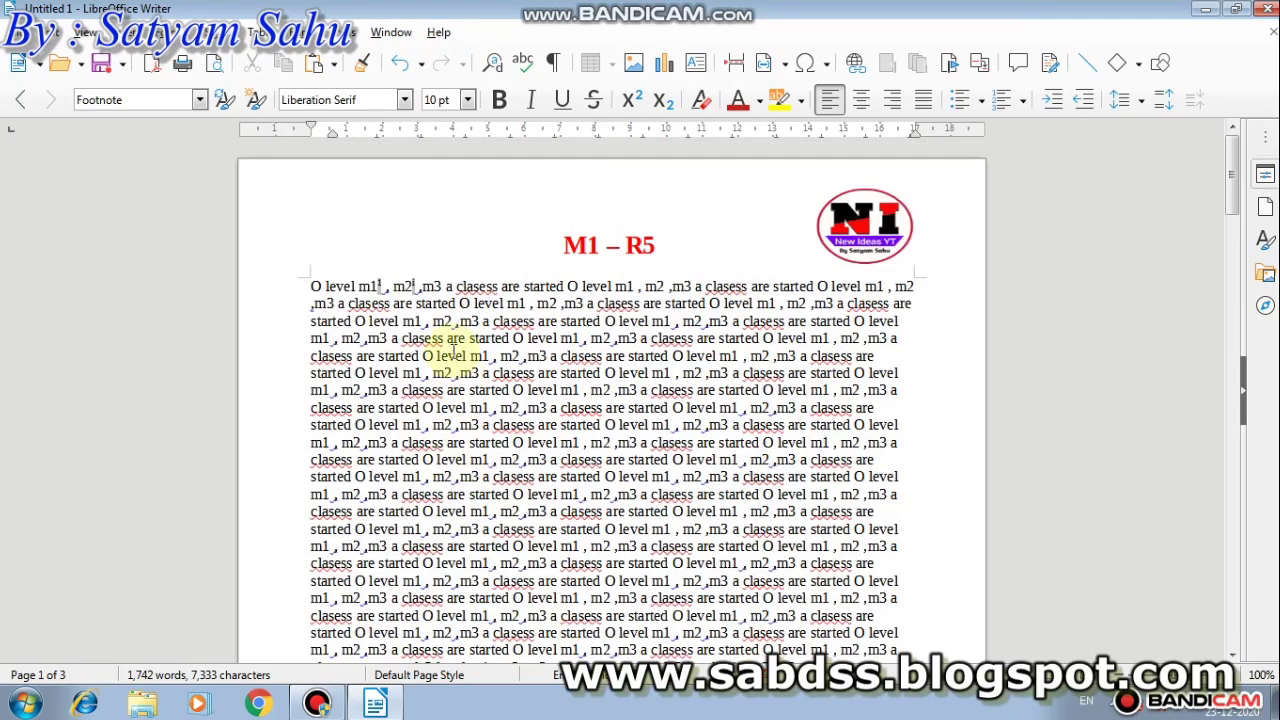
{"action": "left_click", "coordinate": [415, 290]}
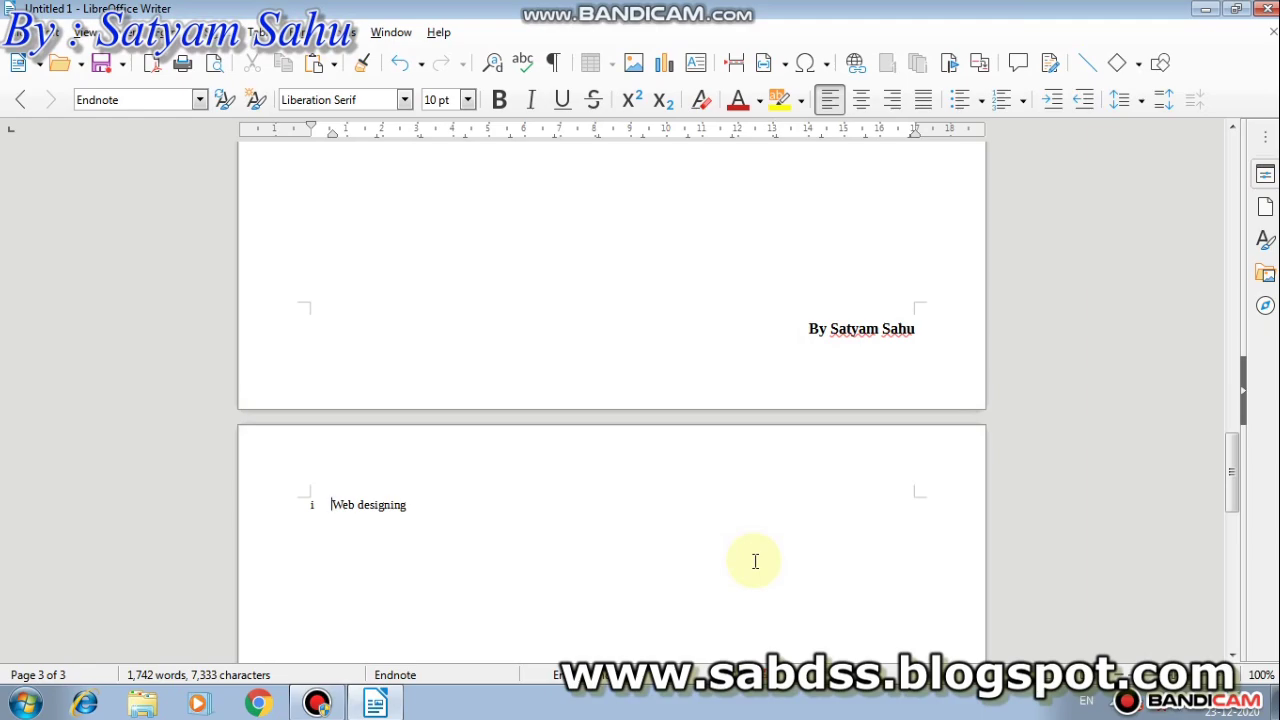
{"action": "scroll", "coordinate": [755, 561], "scroll_direction": "up", "scroll_amount": 15}
{"action": "scroll", "coordinate": [752, 561], "scroll_direction": "down", "scroll_amount": 10}
{"action": "scroll", "coordinate": [749, 557], "scroll_direction": "up", "scroll_amount": 1}
{"action": "scroll", "coordinate": [749, 557], "scroll_direction": "down", "scroll_amount": 6}
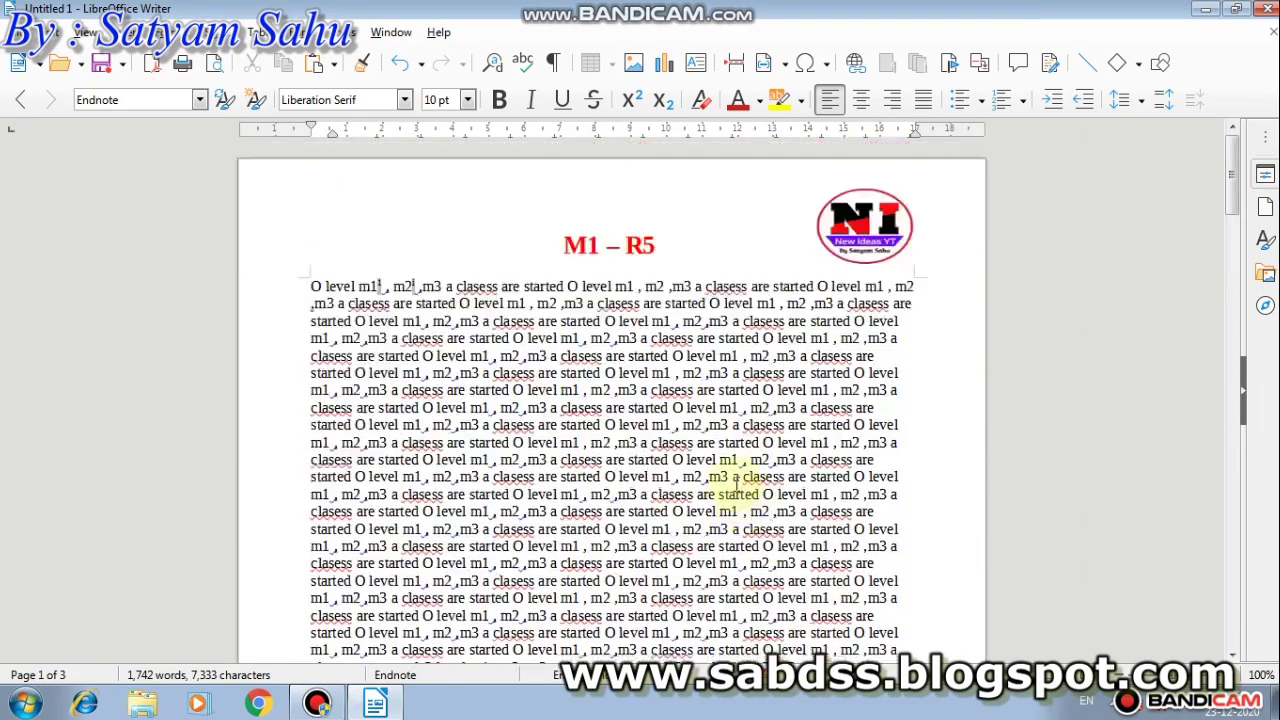